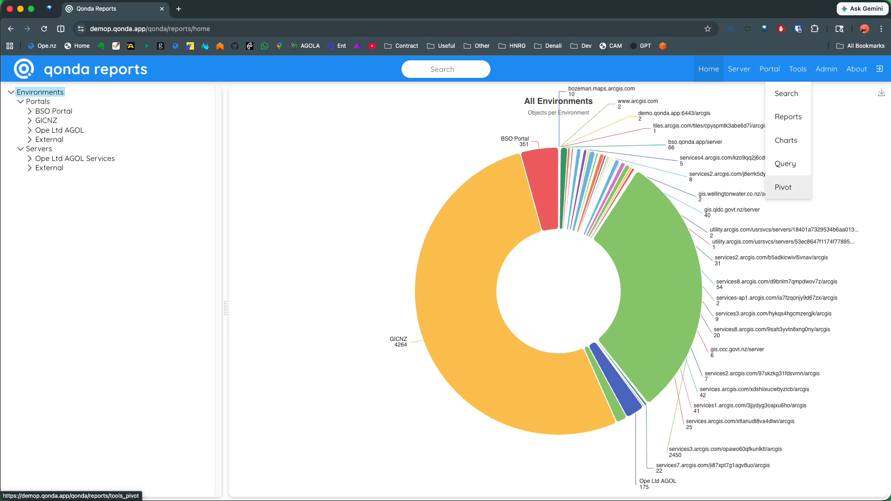
Open the Pivot tool and highlight the default query that selects everything from portal_items
{"action": "left_click", "coordinate": [784, 187]}
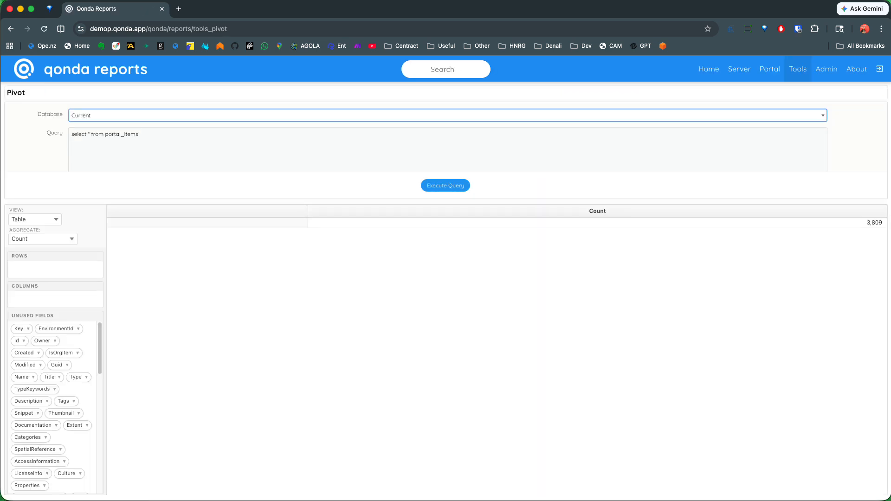
{"action": "left_click", "coordinate": [138, 135]}
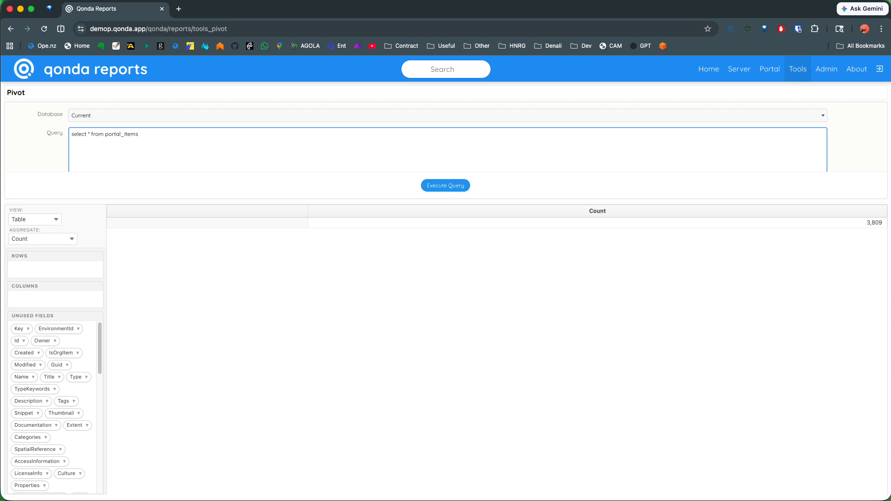
{"action": "key", "text": "super+a"}
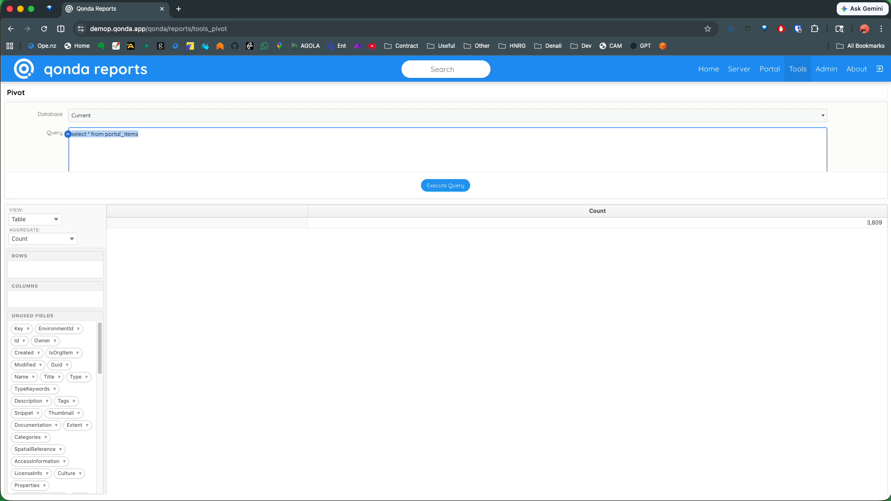
{"action": "left_click", "coordinate": [138, 134]}
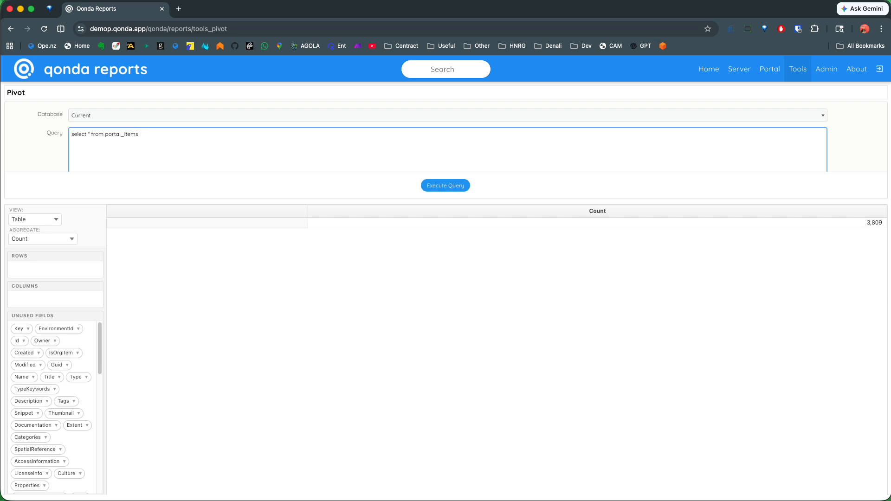
{"action": "key", "text": "super+a"}
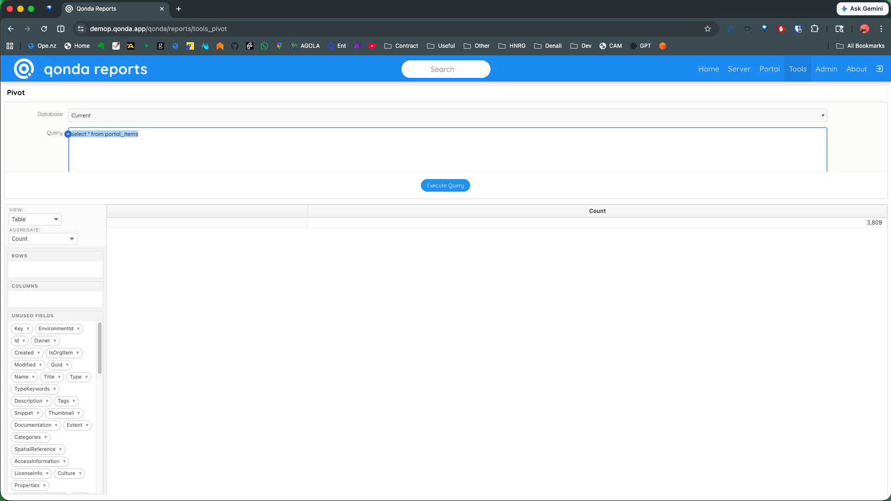
Add EnvironmentId to the pivot rows and filter out the values -1000 and -1001
{"action": "left_click", "coordinate": [56, 329]}
{"action": "left_click_drag", "start_coordinate": [56, 328], "coordinate": [37, 268]}
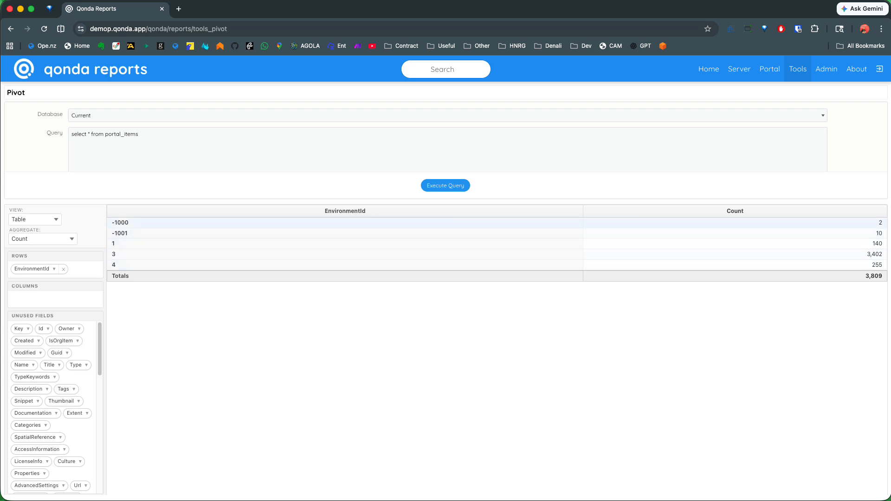
{"action": "left_click", "coordinate": [53, 269]}
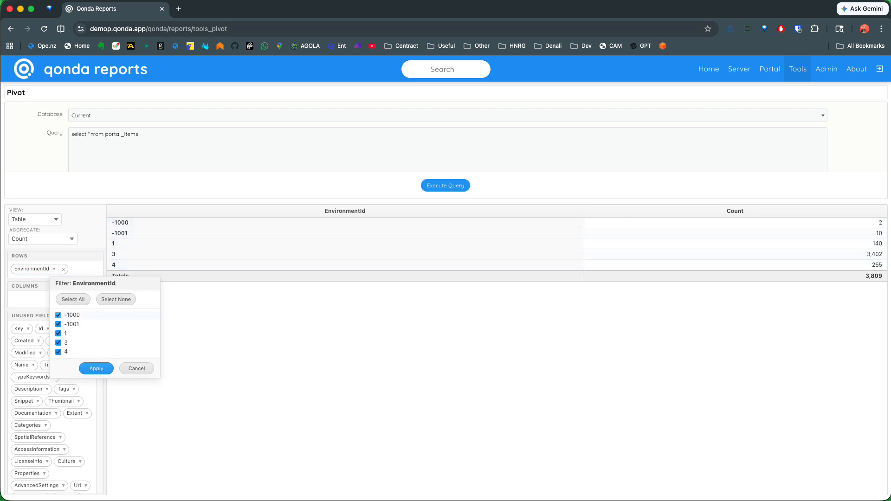
{"action": "left_click", "coordinate": [58, 315]}
{"action": "left_click", "coordinate": [58, 323]}
{"action": "left_click", "coordinate": [96, 368]}
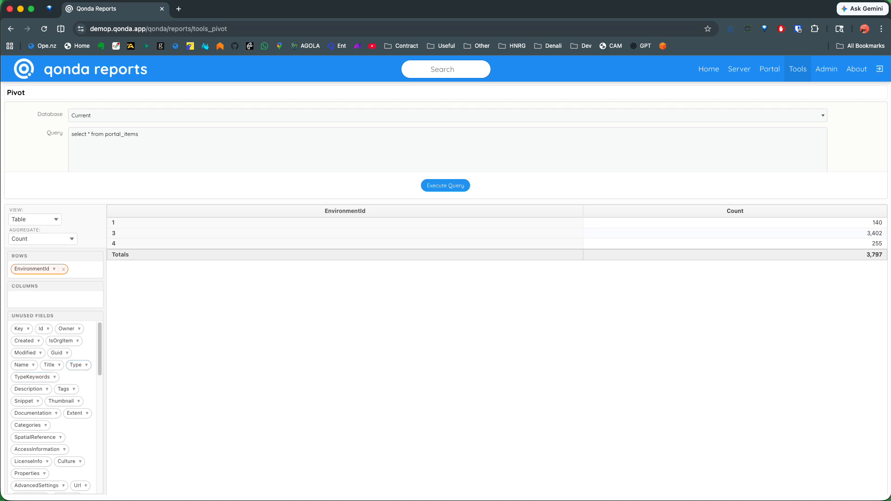
Add Type to the pivot rows and restrict the EnvironmentId filter to value 3
{"action": "left_click_drag", "start_coordinate": [76, 364], "coordinate": [82, 270]}
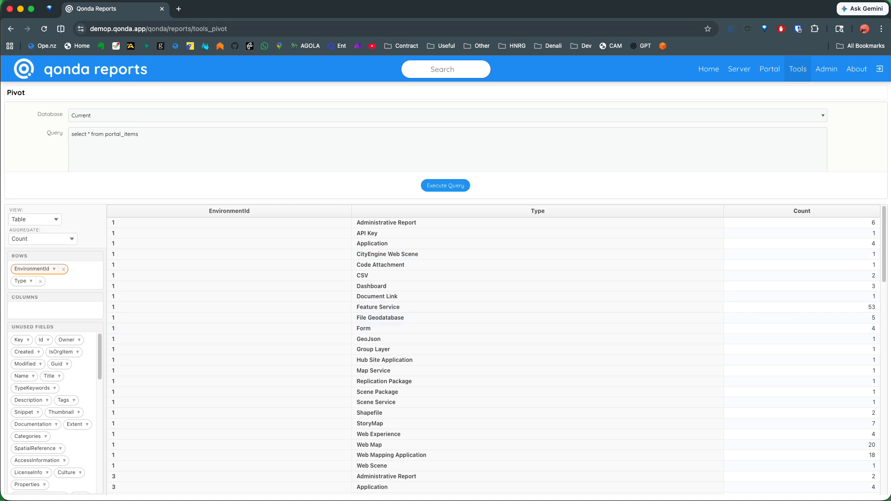
{"action": "left_click", "coordinate": [54, 269]}
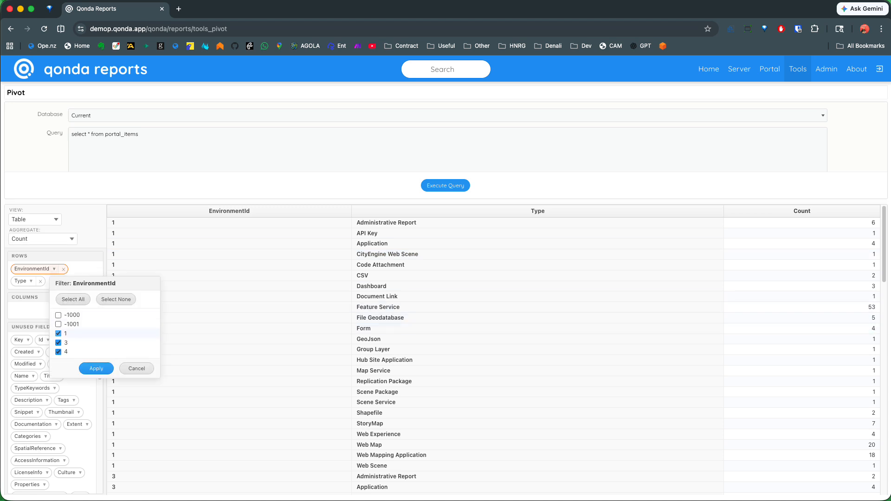
{"action": "left_click", "coordinate": [58, 333]}
{"action": "left_click", "coordinate": [58, 352]}
{"action": "left_click", "coordinate": [96, 368]}
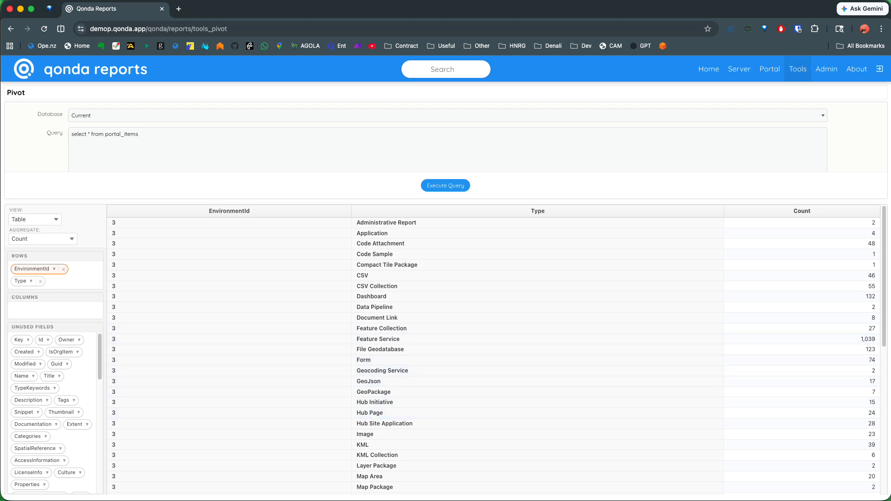
Extend the query with "where environmentid = 3", execute it, and add Type to the pivot rows
{"action": "left_click", "coordinate": [138, 134]}
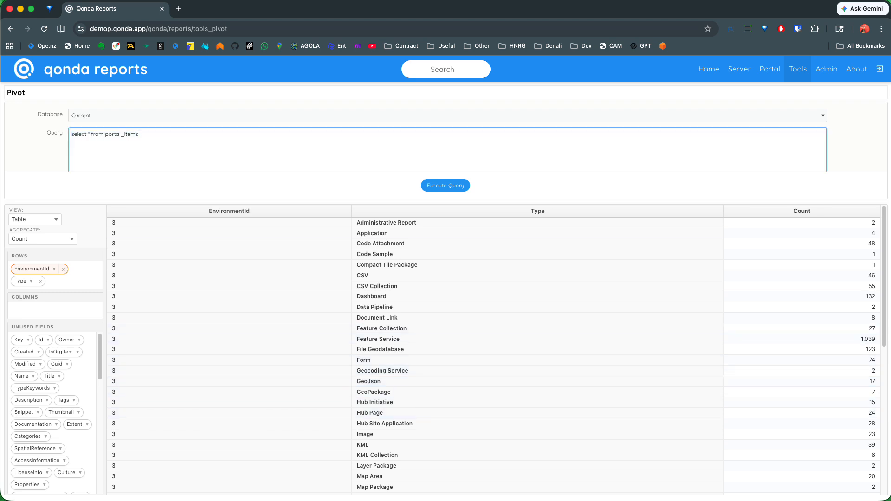
{"action": "type", "text": "where environmentid =3"}
{"action": "left_click", "coordinate": [445, 185]}
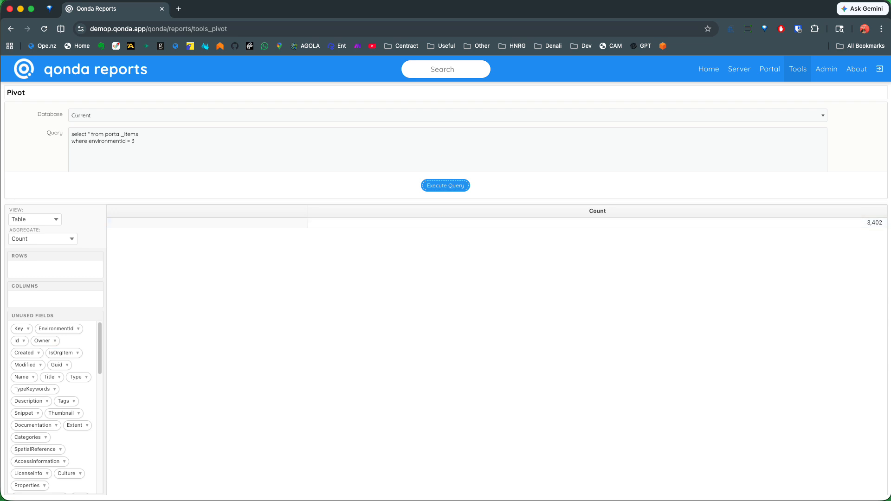
{"action": "left_click_drag", "start_coordinate": [75, 377], "coordinate": [33, 269]}
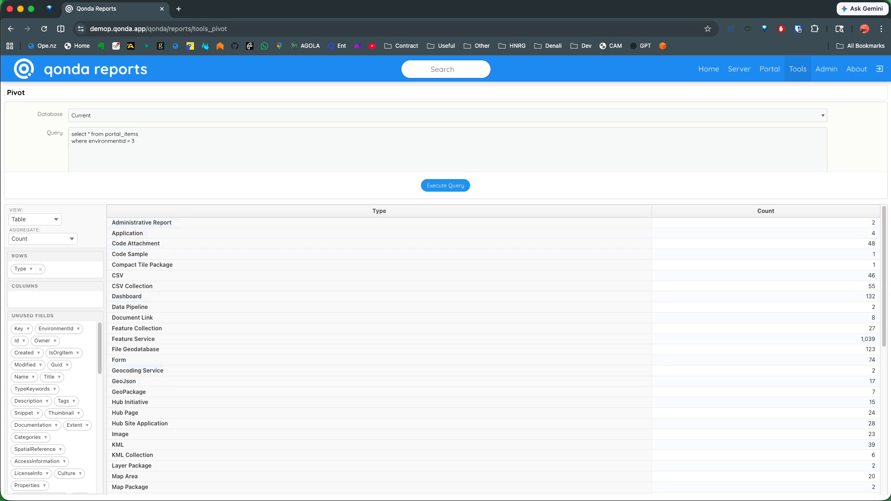
Set the pivot aggregate to Sum of the Size field
{"action": "left_click", "coordinate": [43, 239]}
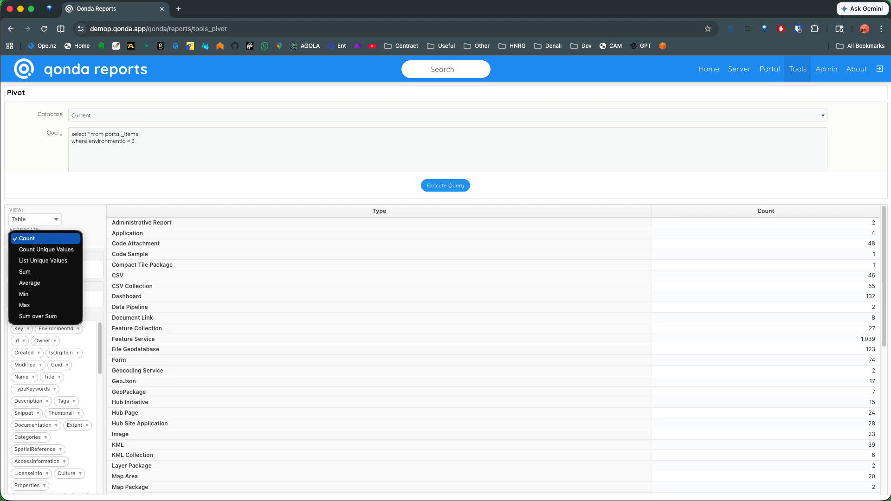
{"action": "key", "text": "Down"}
{"action": "key", "text": "Down"}
{"action": "key", "text": "Down"}
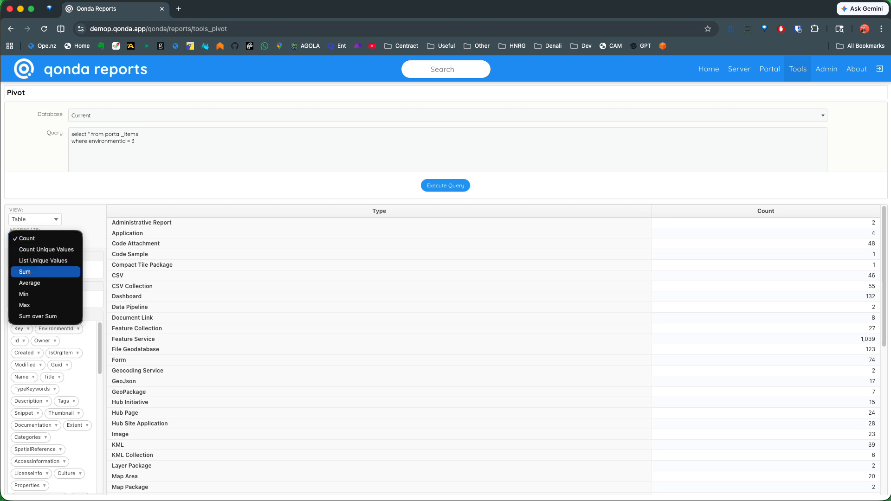
{"action": "key", "text": "Return"}
{"action": "key", "text": "Tab"}
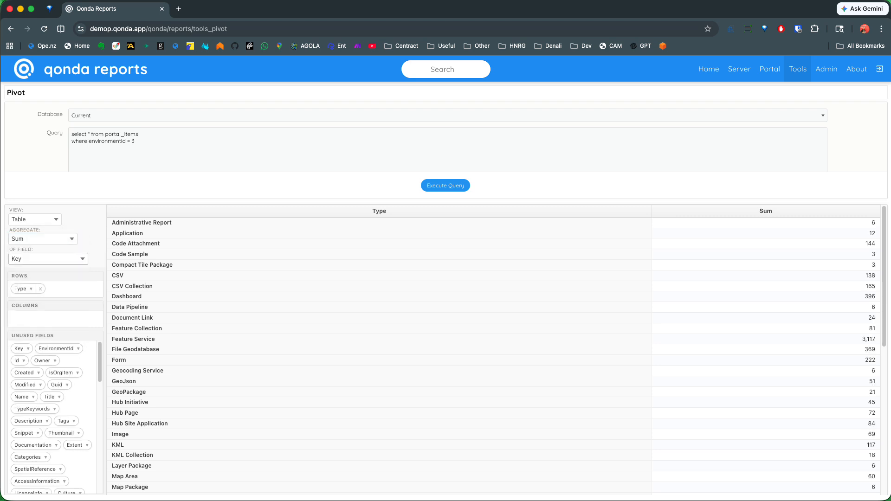
{"action": "key", "text": "space"}
{"action": "key", "text": "Down"}
{"action": "key", "text": "Down"}
{"action": "key", "text": "Down"}
{"action": "key", "text": "Down"}
{"action": "key", "text": "Down"}
{"action": "key", "text": "Down"}
{"action": "key", "text": "Down"}
{"action": "key", "text": "Down"}
{"action": "key", "text": "Down"}
{"action": "key", "text": "Down"}
{"action": "key", "text": "Down"}
{"action": "key", "text": "Down"}
{"action": "key", "text": "Down"}
{"action": "key", "text": "Down"}
{"action": "key", "text": "Down"}
{"action": "key", "text": "Down"}
{"action": "key", "text": "Down"}
{"action": "key", "text": "Down"}
{"action": "key", "text": "Down"}
{"action": "key", "text": "Down"}
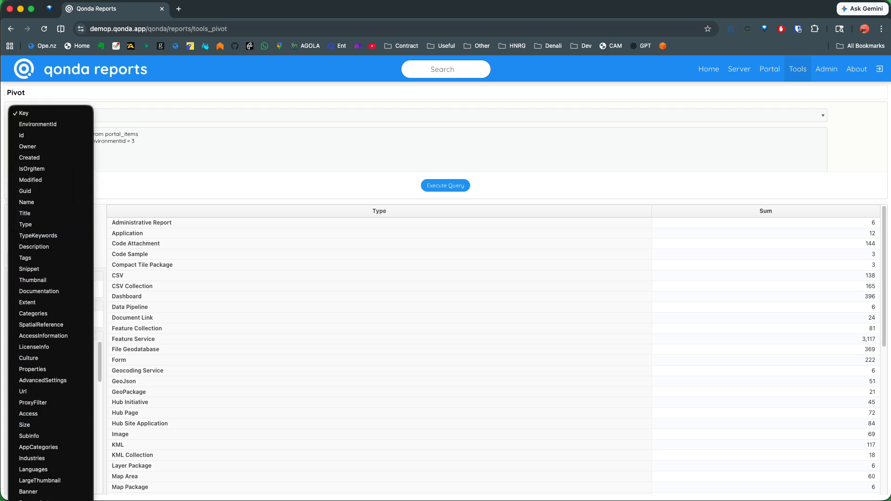
{"action": "key", "text": "Return"}
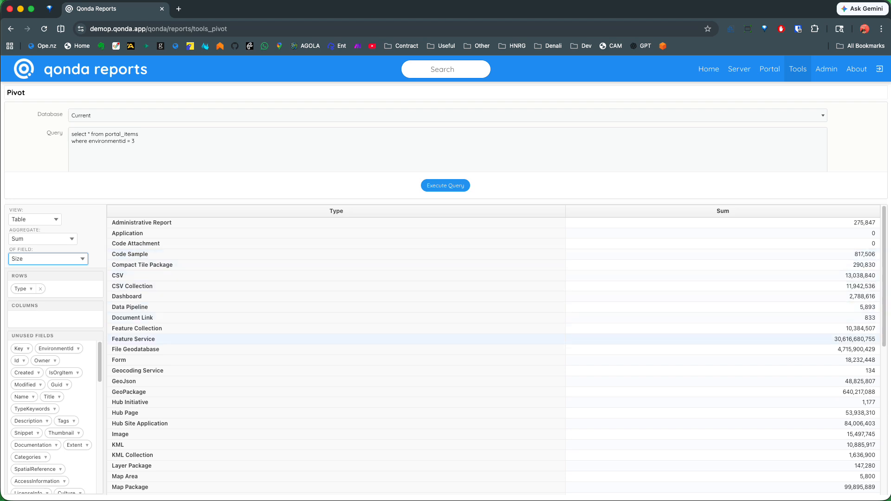
Switch the pivot view to Table Heatmap and look through the size sums by type
{"action": "left_click_drag", "start_coordinate": [112, 339], "coordinate": [124, 338]}
{"action": "left_click", "coordinate": [124, 339]}
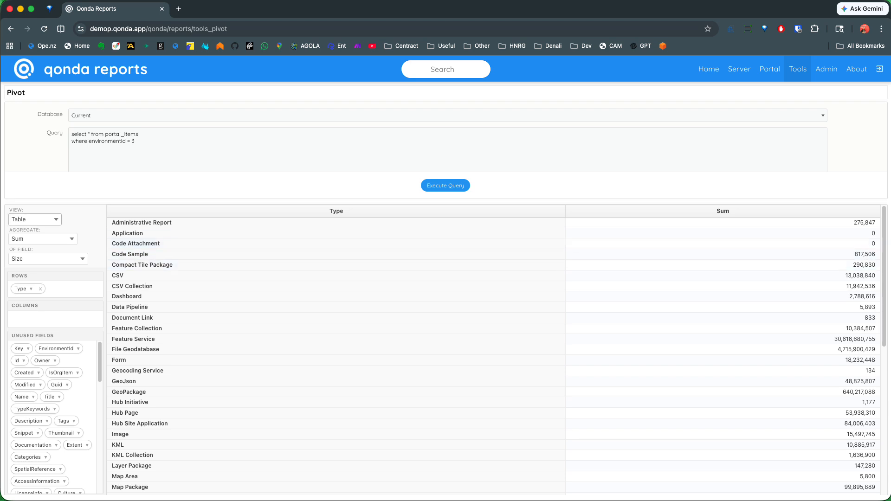
{"action": "left_click", "coordinate": [35, 219]}
{"action": "left_click", "coordinate": [33, 228]}
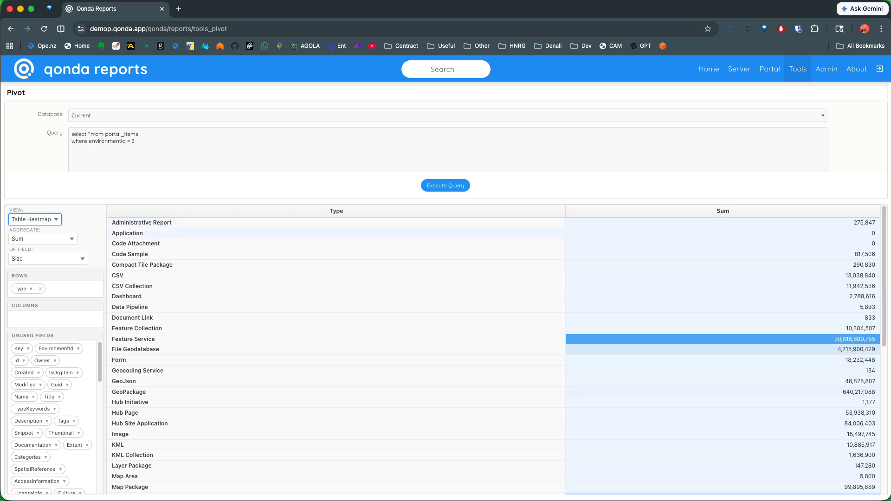
{"action": "scroll", "coordinate": [723, 349], "scroll_direction": "down", "scroll_amount": 6}
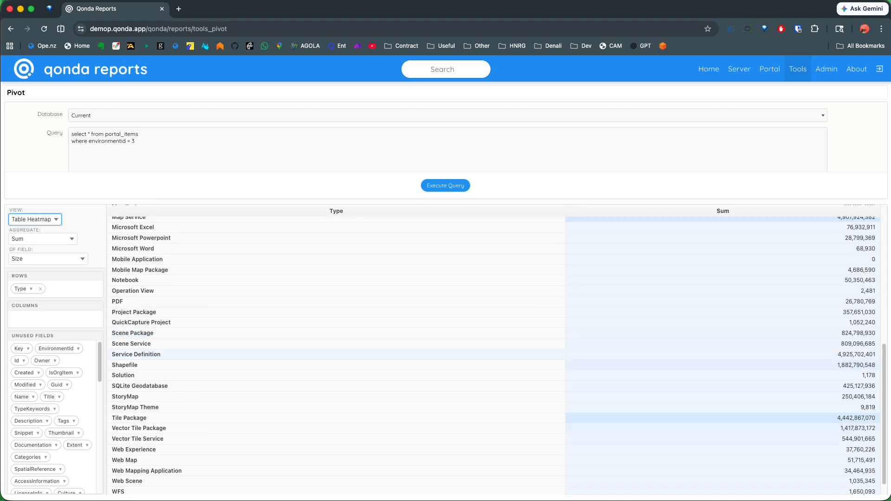
{"action": "scroll", "coordinate": [723, 349], "scroll_direction": "up", "scroll_amount": 5}
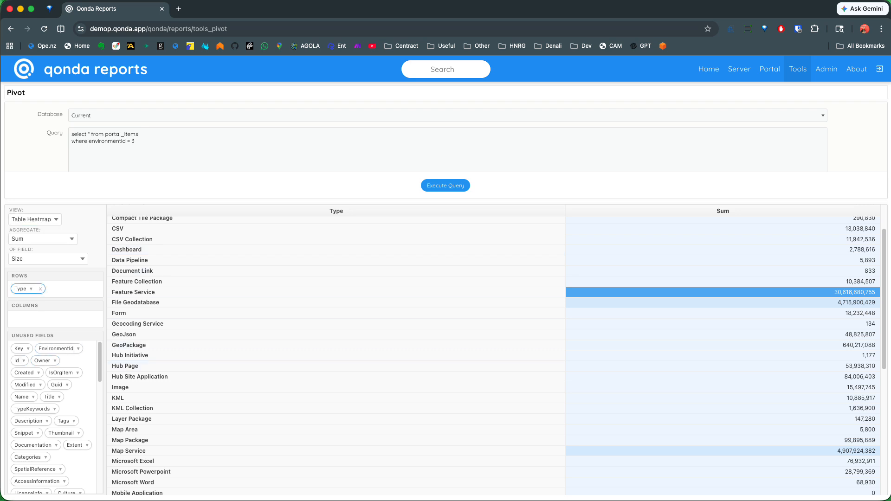
Move Type from the pivot rows to the columns and add Owner to the rows
{"action": "left_click_drag", "start_coordinate": [21, 289], "coordinate": [21, 318]}
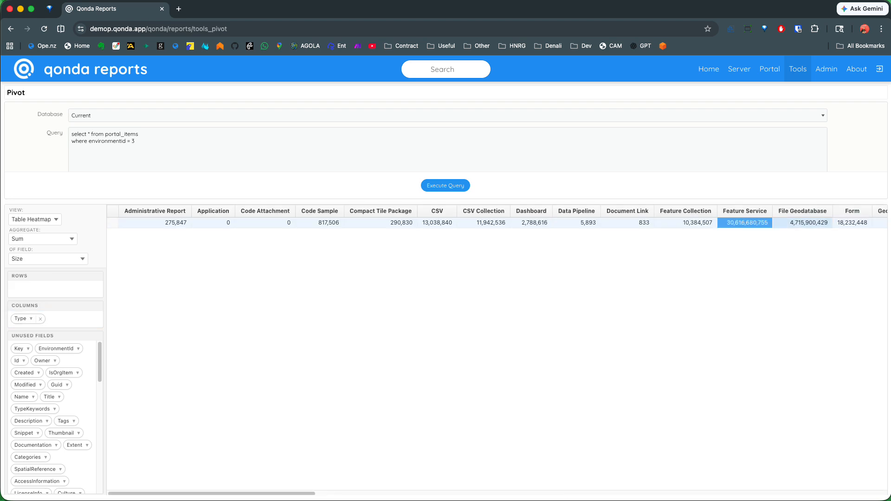
{"action": "left_click_drag", "start_coordinate": [42, 360], "coordinate": [33, 287]}
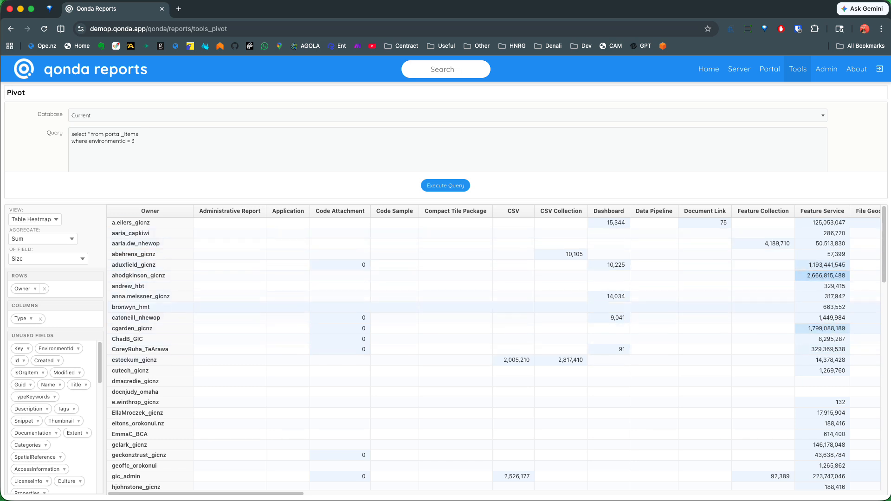
{"action": "scroll", "coordinate": [493, 352], "scroll_direction": "down", "scroll_amount": 15}
{"action": "scroll", "coordinate": [493, 353], "scroll_direction": "up", "scroll_amount": 15}
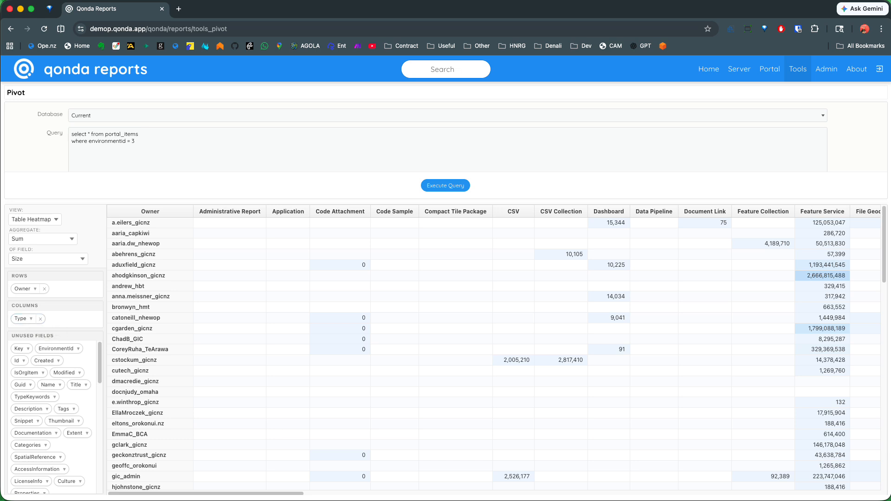
Filter the Type columns to show only Feature Service
{"action": "left_click", "coordinate": [30, 318]}
{"action": "left_click", "coordinate": [93, 349]}
{"action": "scroll", "coordinate": [79, 408], "scroll_direction": "down", "scroll_amount": 3}
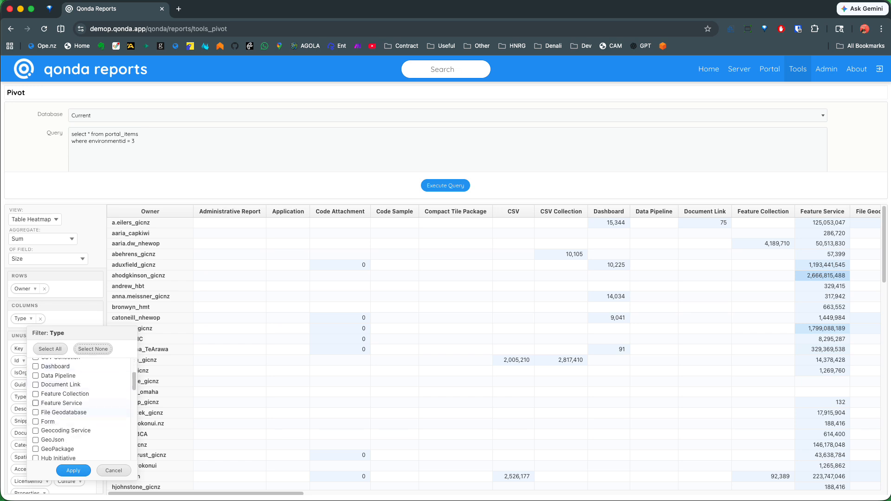
{"action": "left_click", "coordinate": [35, 403]}
{"action": "left_click", "coordinate": [73, 470]}
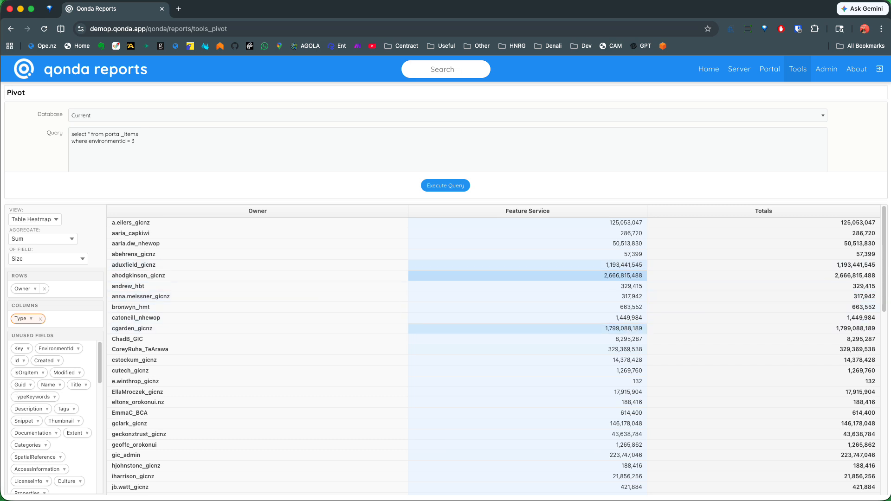
Open the system configuration in the admin tools and review its settings, including the HTTP and HTTPS port fields and their descriptions
{"action": "left_click", "coordinate": [826, 69]}
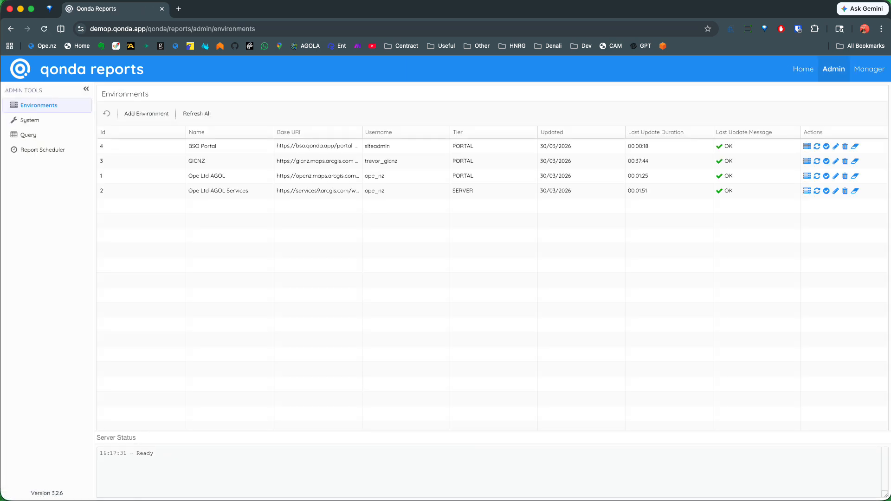
{"action": "left_click", "coordinate": [30, 120]}
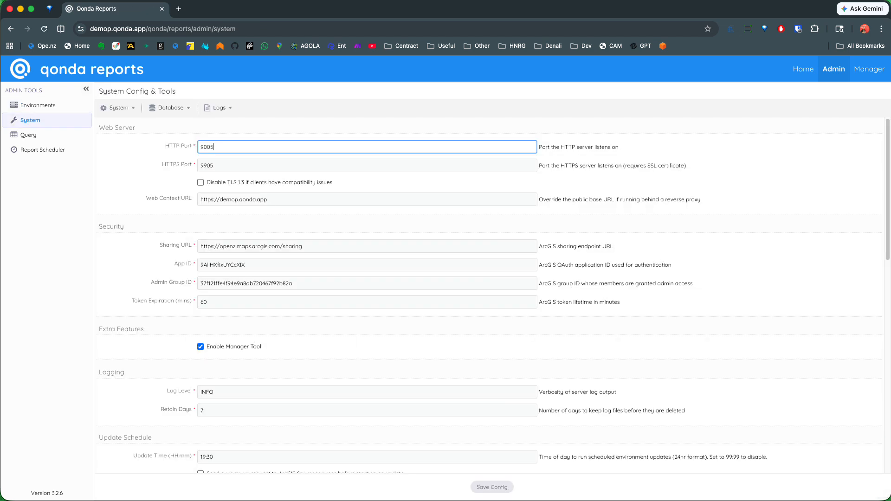
{"action": "scroll", "coordinate": [490, 288], "scroll_direction": "down", "scroll_amount": 15}
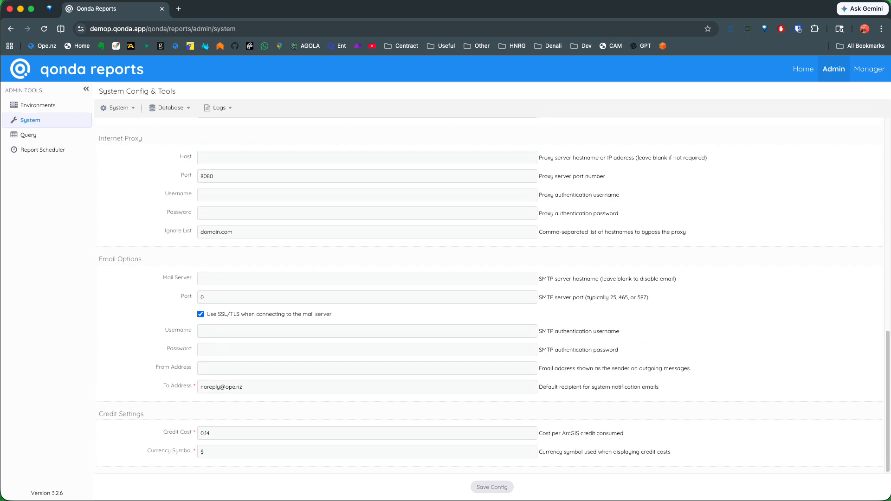
{"action": "scroll", "coordinate": [489, 288], "scroll_direction": "up", "scroll_amount": 15}
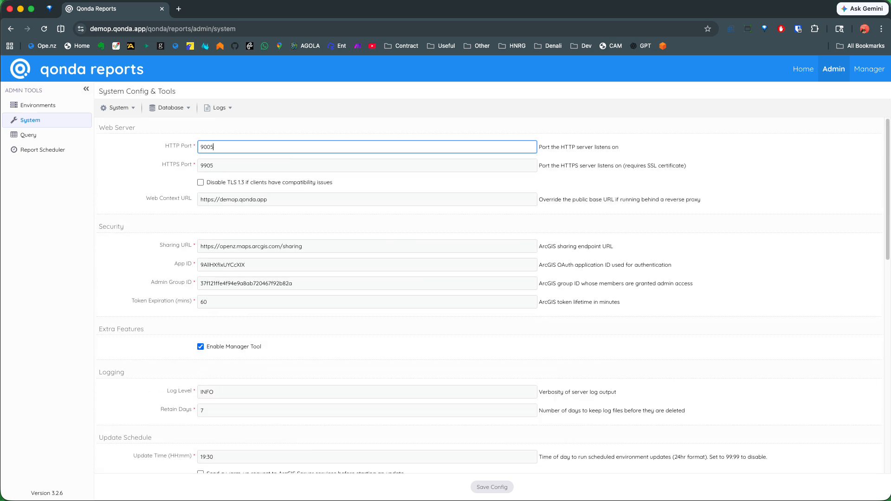
{"action": "left_click_drag", "start_coordinate": [539, 147], "coordinate": [619, 146]}
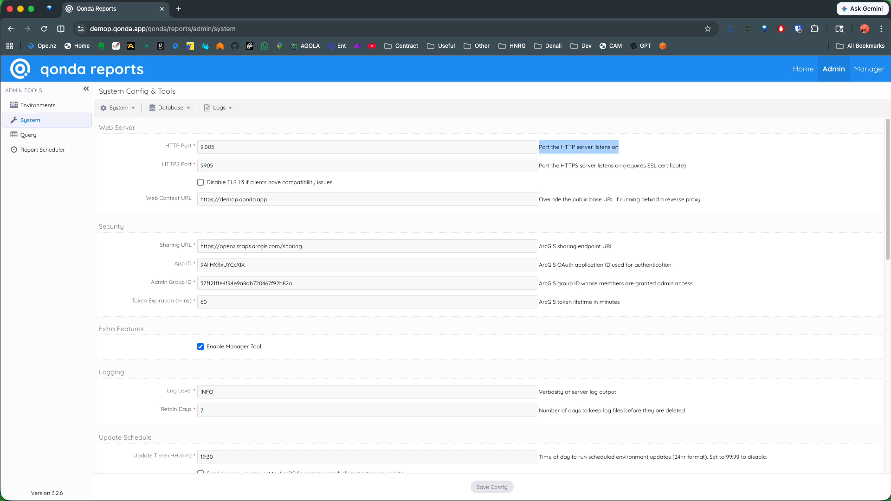
{"action": "left_click", "coordinate": [618, 147]}
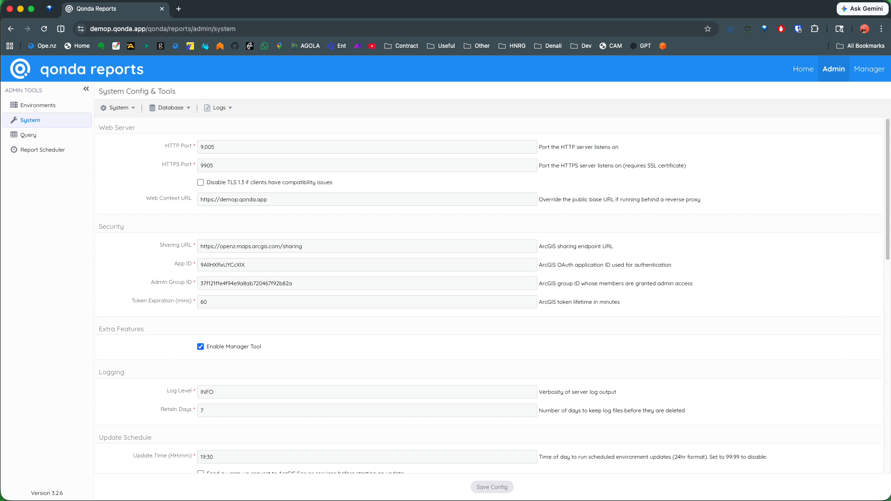
{"action": "left_click", "coordinate": [215, 147]}
{"action": "left_click", "coordinate": [214, 165]}
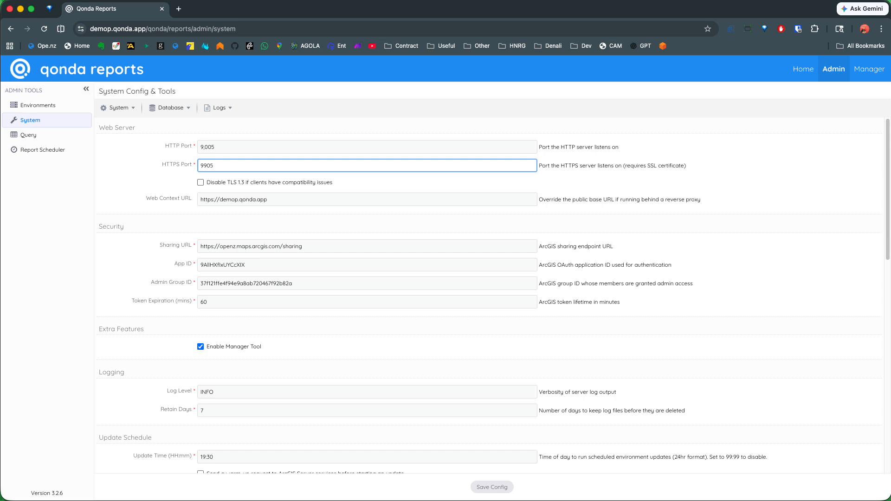
Look through the remaining system configuration sections, from logging and caching to proxy, email and credit settings
{"action": "scroll", "coordinate": [491, 297], "scroll_direction": "down", "scroll_amount": 4}
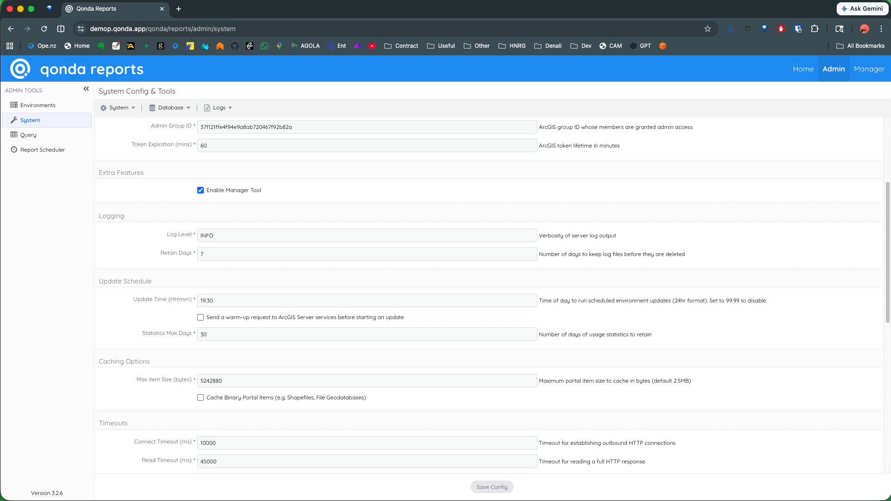
{"action": "scroll", "coordinate": [490, 297], "scroll_direction": "down", "scroll_amount": 5}
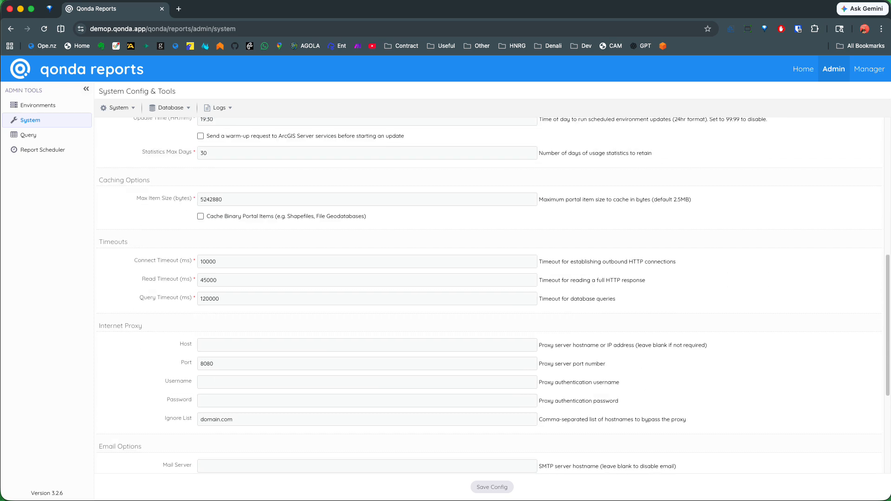
{"action": "scroll", "coordinate": [491, 297], "scroll_direction": "down", "scroll_amount": 5}
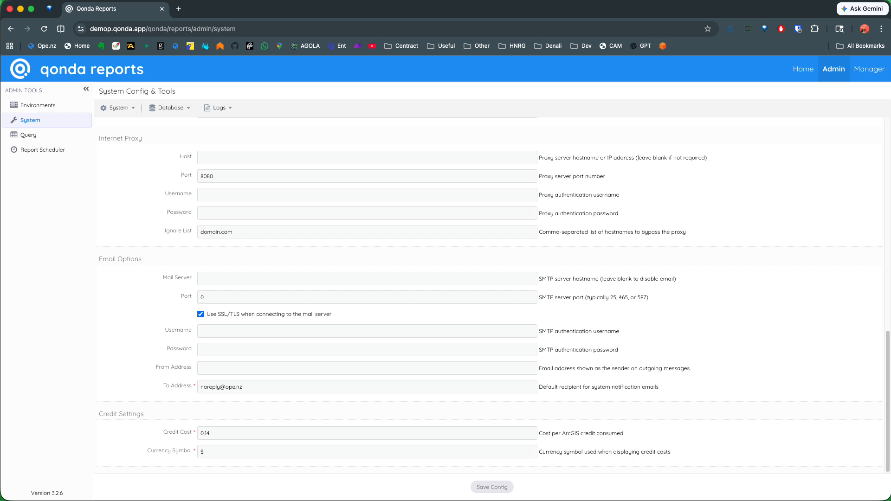
{"action": "scroll", "coordinate": [490, 297], "scroll_direction": "up", "scroll_amount": 15}
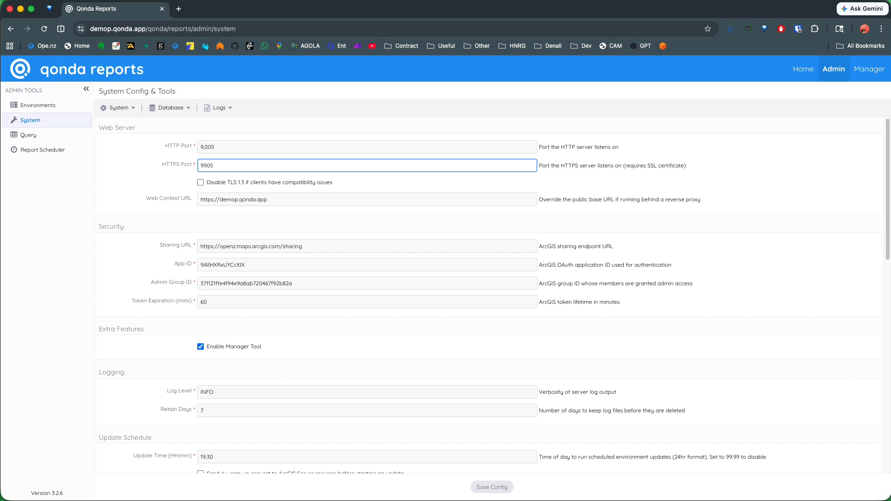
Open the Barliman Map web map from the BSO Portal items in the Manager and review its item description fields
{"action": "left_click", "coordinate": [869, 68]}
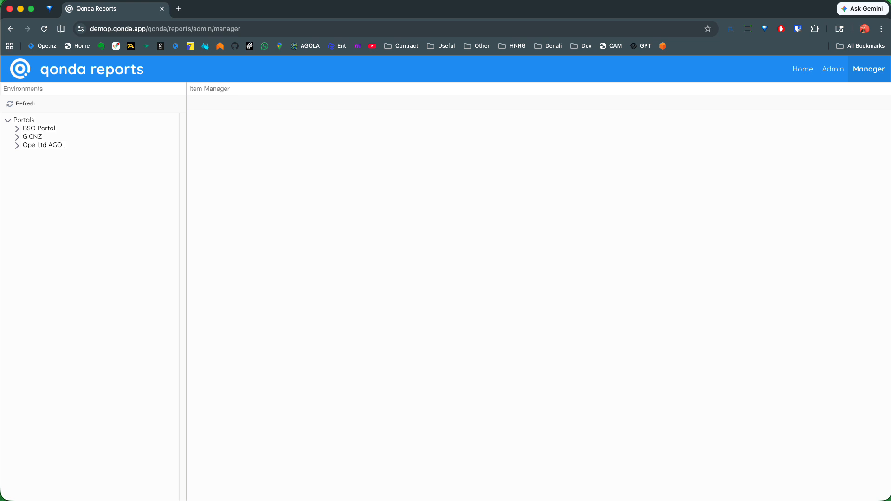
{"action": "left_click", "coordinate": [39, 128]}
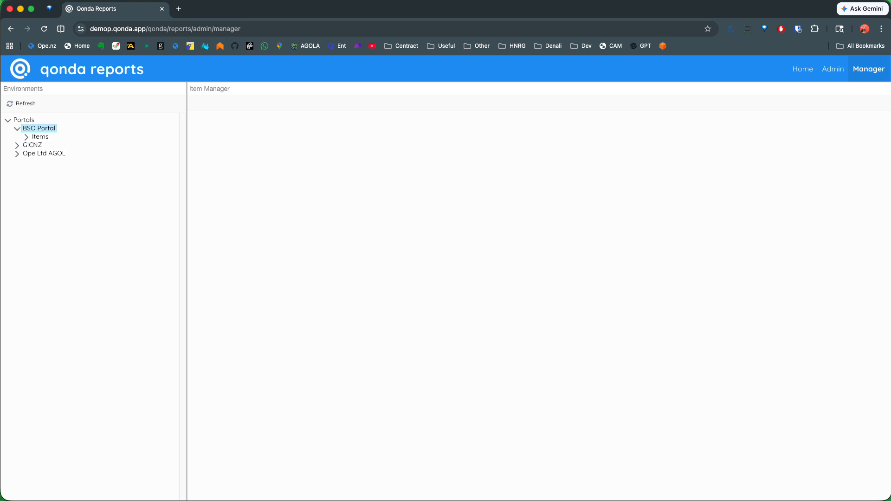
{"action": "left_click", "coordinate": [40, 137]}
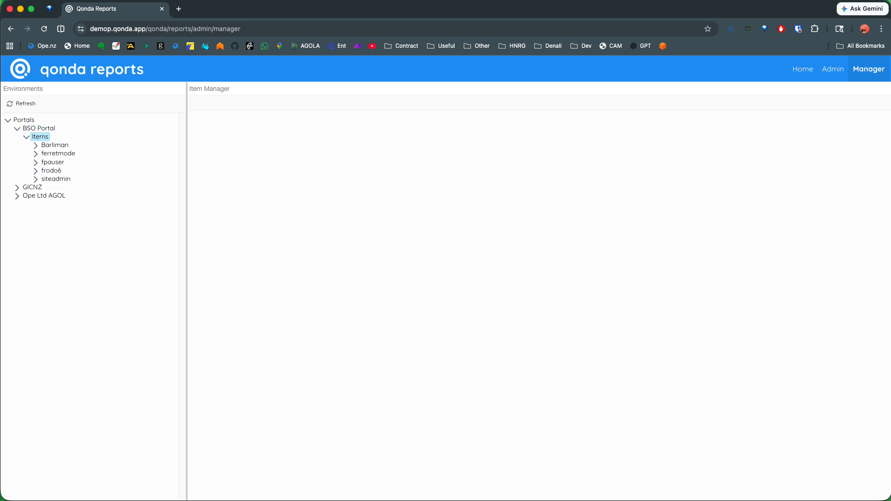
{"action": "left_click", "coordinate": [54, 145]}
{"action": "left_click", "coordinate": [58, 154]}
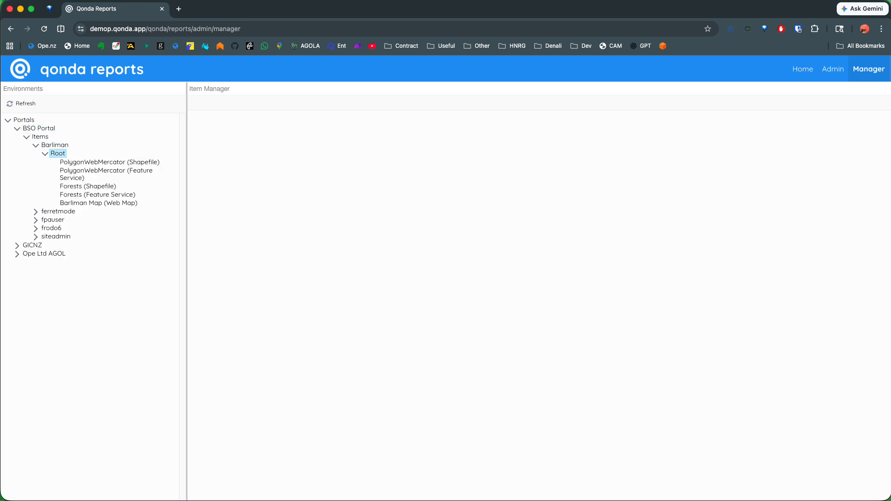
{"action": "left_click", "coordinate": [98, 203]}
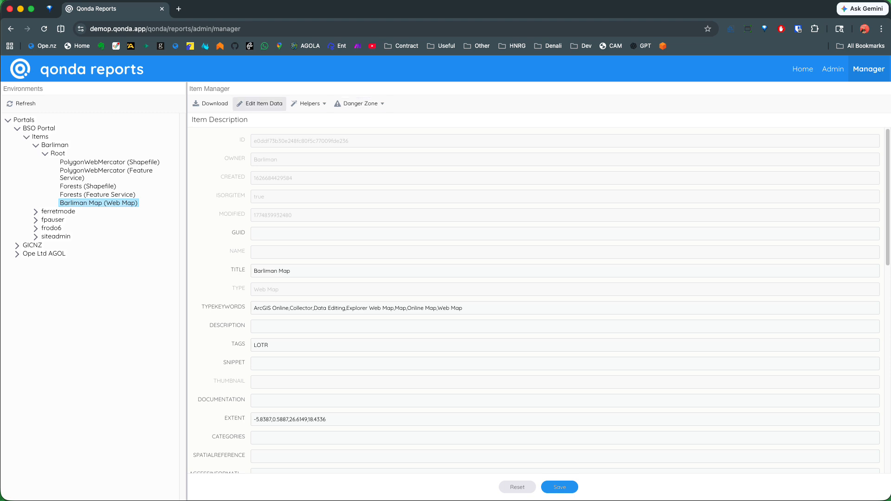
{"action": "scroll", "coordinate": [540, 301], "scroll_direction": "down", "scroll_amount": 10}
{"action": "scroll", "coordinate": [539, 301], "scroll_direction": "up", "scroll_amount": 10}
Open the web map's item data, examine the Forests layer's id and visibility lines in the JSON, and return to the item description
{"action": "left_click", "coordinate": [259, 104]}
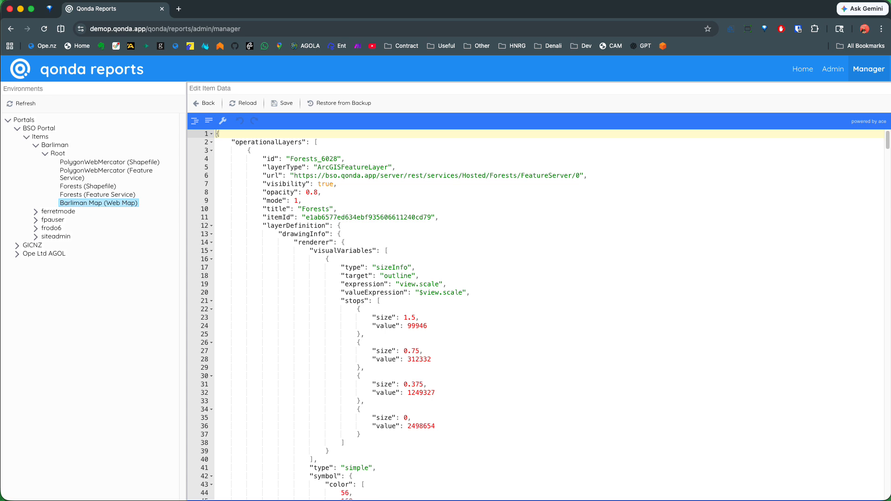
{"action": "left_click_drag", "start_coordinate": [231, 143], "coordinate": [431, 359]}
{"action": "left_click", "coordinate": [364, 334]}
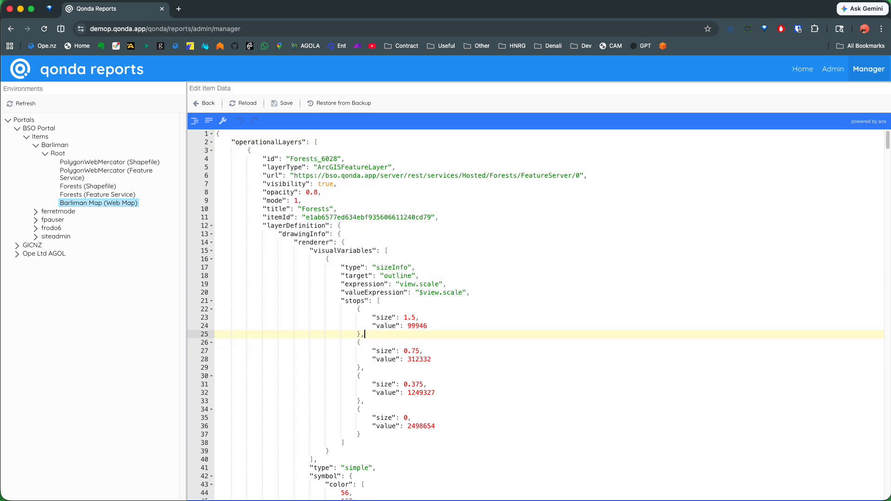
{"action": "double_click", "coordinate": [314, 159]}
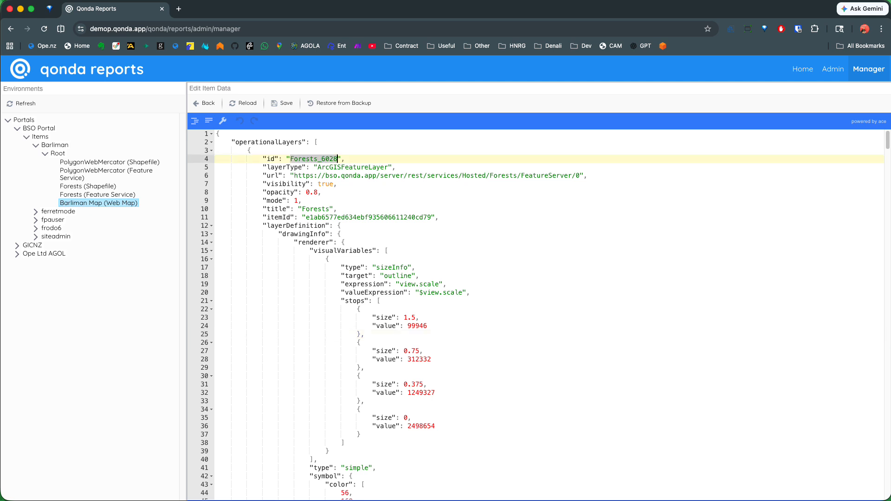
{"action": "left_click", "coordinate": [338, 184]}
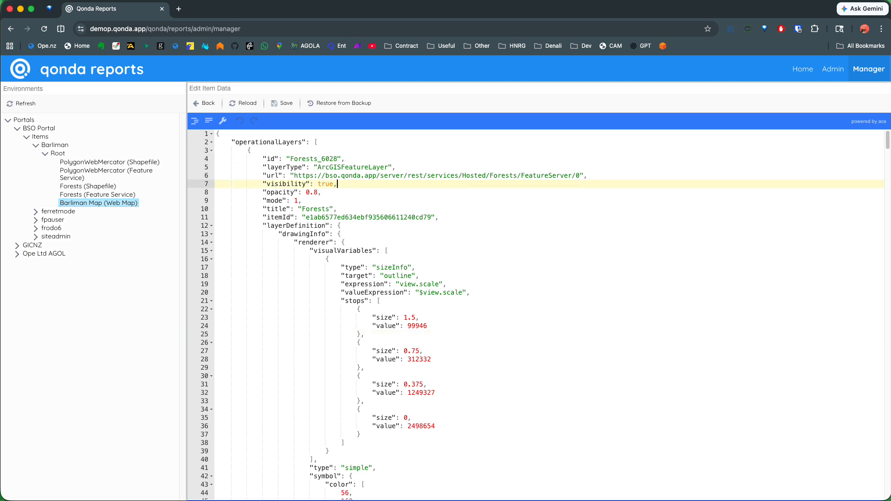
{"action": "left_click", "coordinate": [205, 103]}
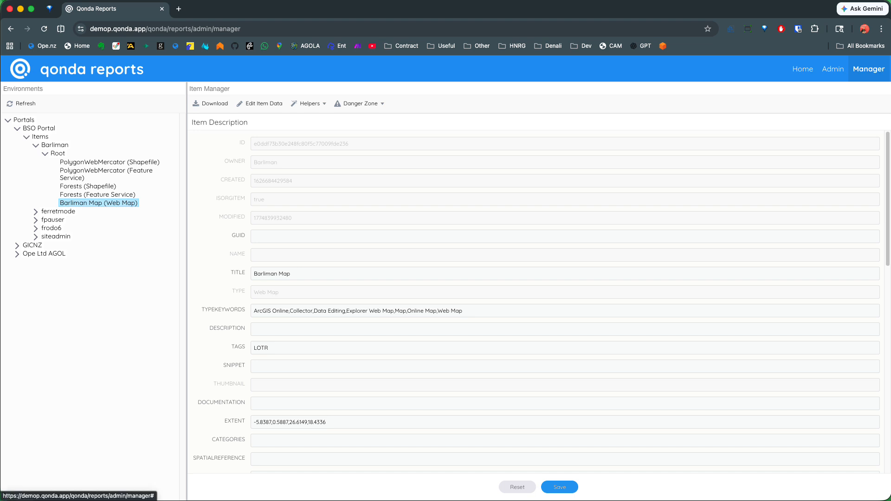
List all URLs used by the web map, look over the service addresses, and close the list
{"action": "left_click", "coordinate": [309, 104]}
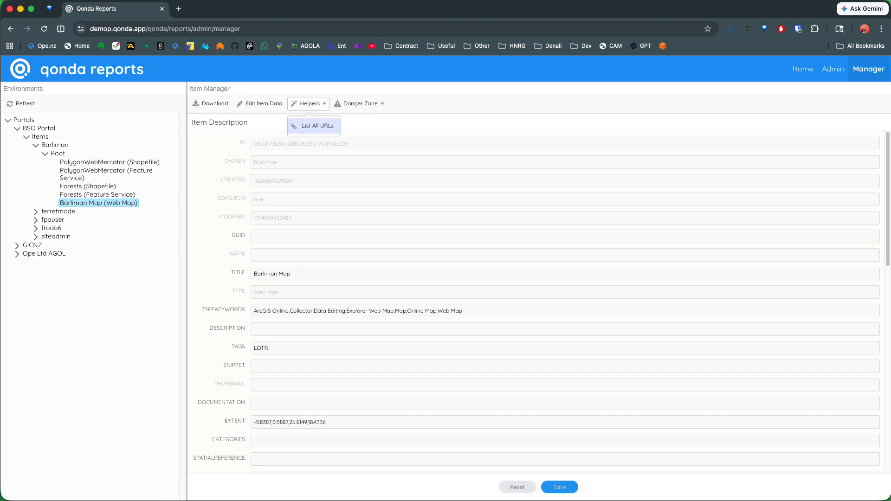
{"action": "left_click", "coordinate": [318, 126]}
{"action": "left_click_drag", "start_coordinate": [503, 203], "coordinate": [290, 151]}
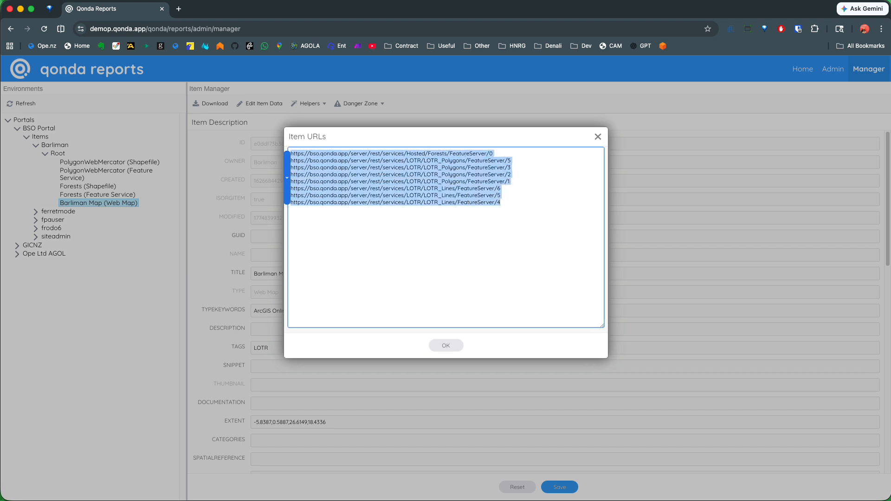
{"action": "left_click", "coordinate": [500, 202]}
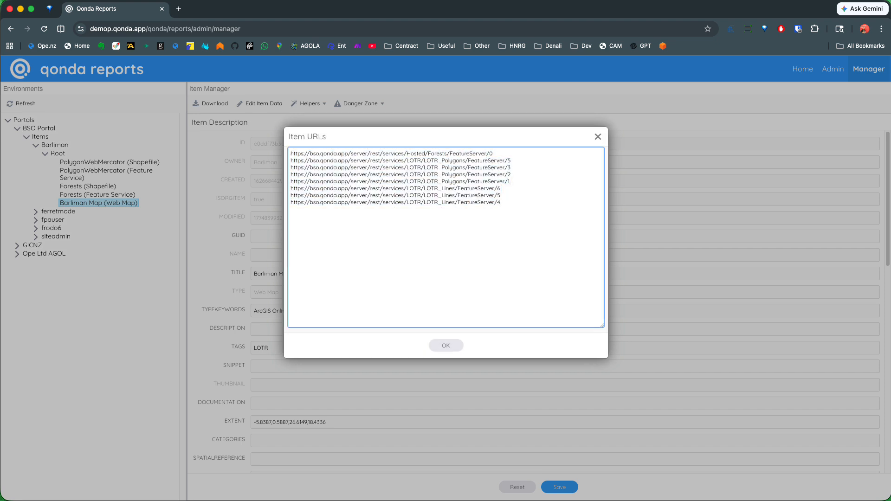
{"action": "left_click", "coordinate": [598, 136]}
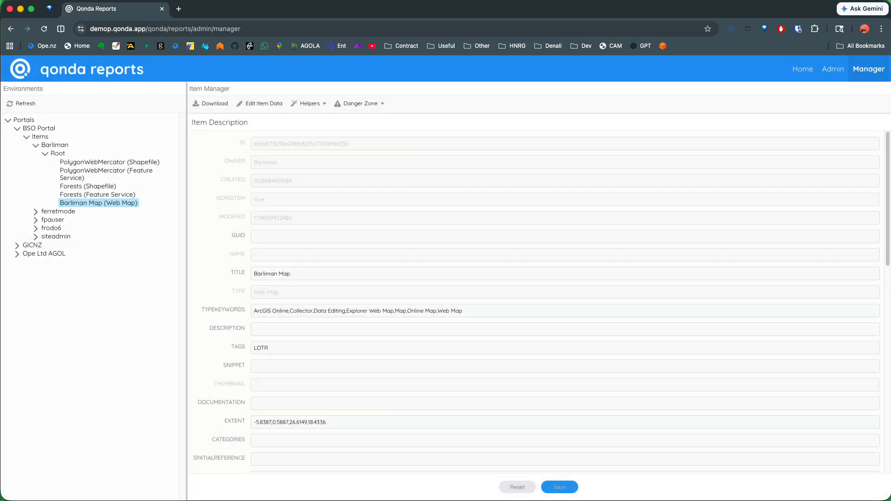
Open Find/Replace for the web map's item data and preview the matches for "Forest"
{"action": "left_click", "coordinate": [357, 103]}
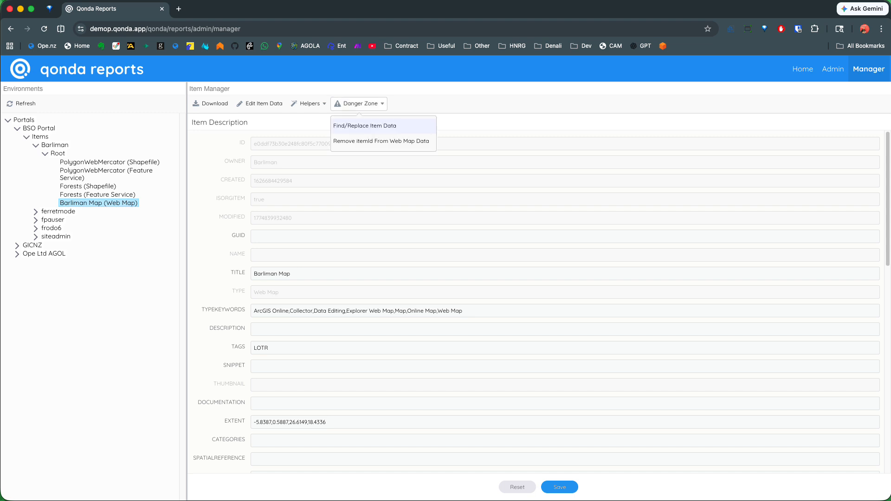
{"action": "left_click", "coordinate": [364, 126]}
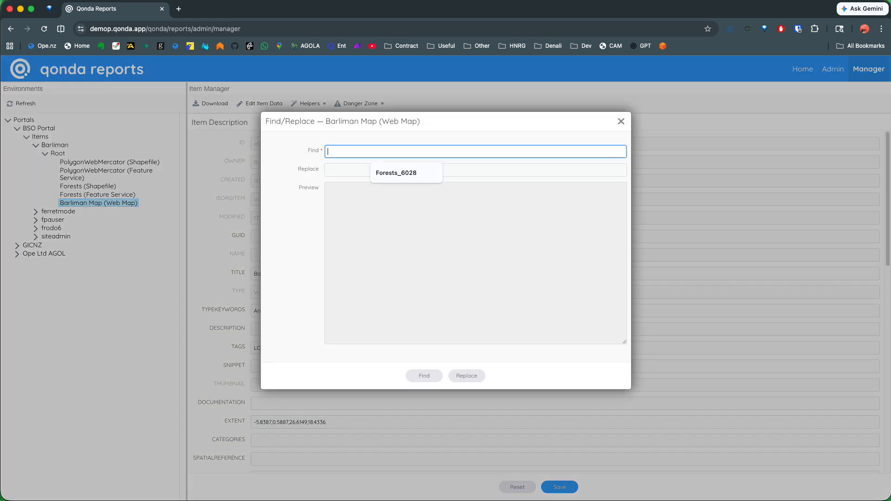
{"action": "type", "text": "Forest"}
{"action": "left_click", "coordinate": [357, 170]}
{"action": "left_click", "coordinate": [423, 376]}
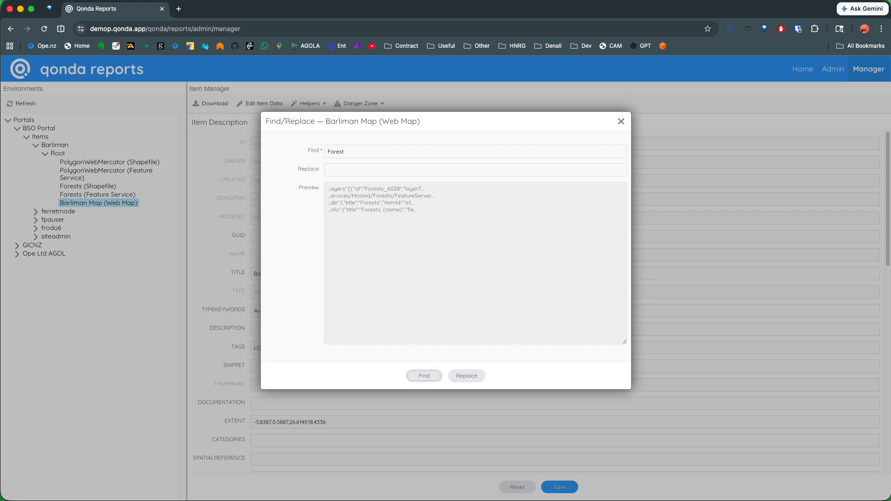
Replace all occurrences of Forests_6028 with layerForests in the web map's item data
{"action": "double_click", "coordinate": [382, 189]}
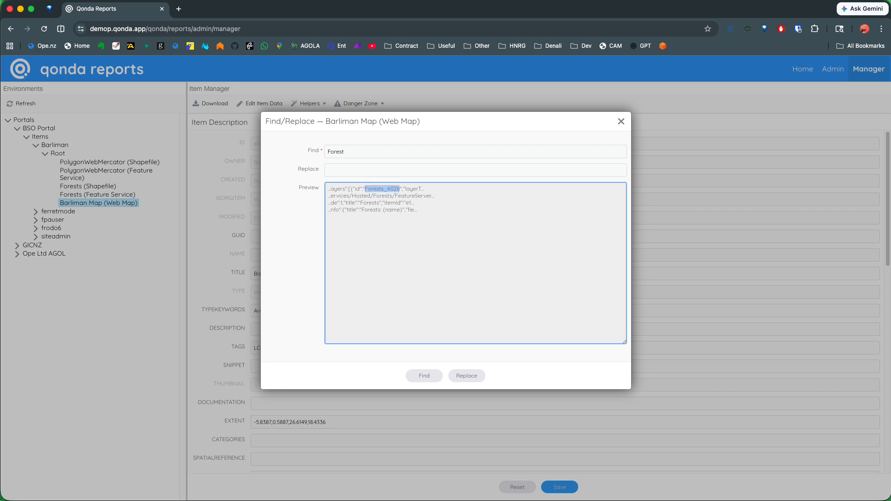
{"action": "left_click_drag", "start_coordinate": [382, 188], "coordinate": [352, 151]}
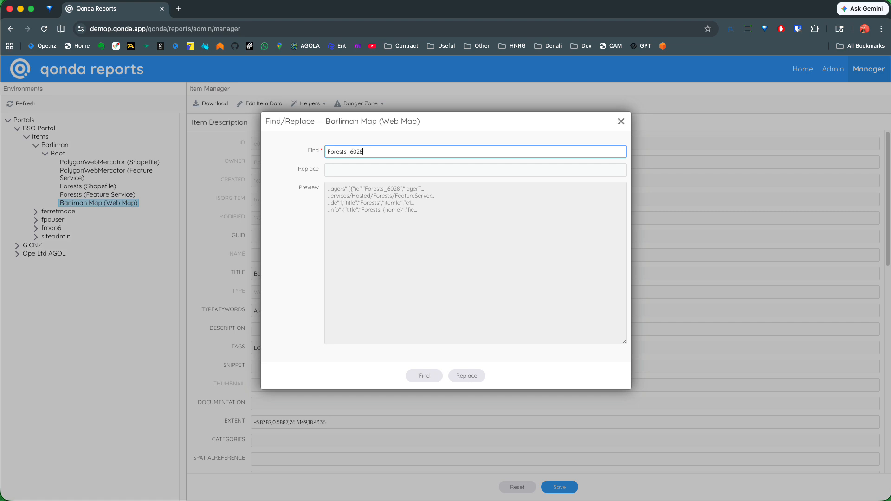
{"action": "left_click", "coordinate": [353, 170]}
{"action": "left_click", "coordinate": [397, 207]}
{"action": "key", "text": "Tab"}
{"action": "left_click", "coordinate": [467, 376]}
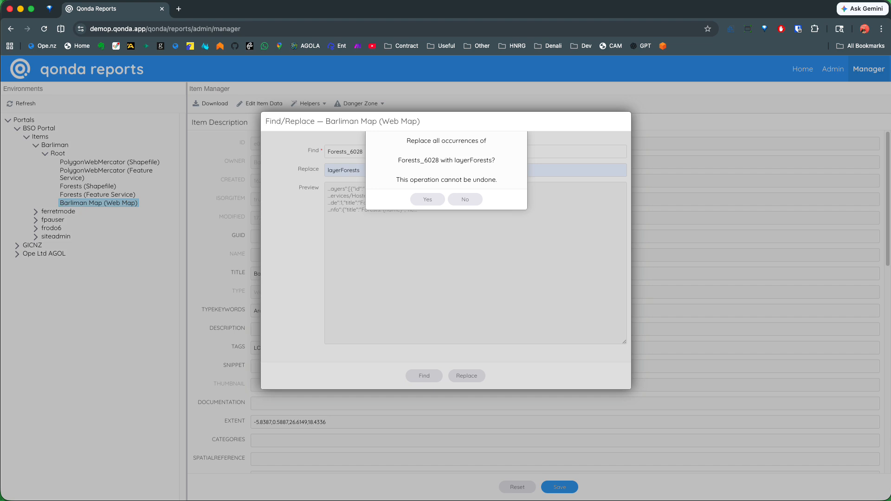
{"action": "left_click", "coordinate": [427, 199]}
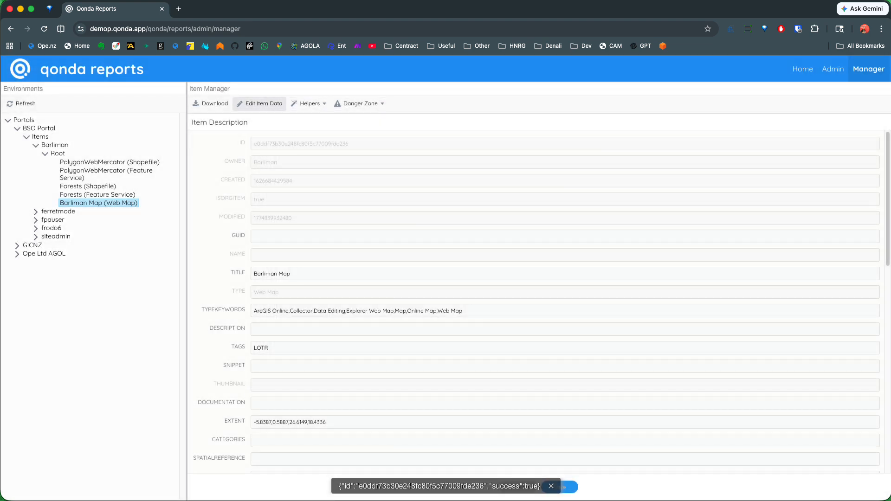
Check the Forests layer's id in the item data and look at the Remove itemId From Web Map Data option
{"action": "left_click", "coordinate": [260, 103]}
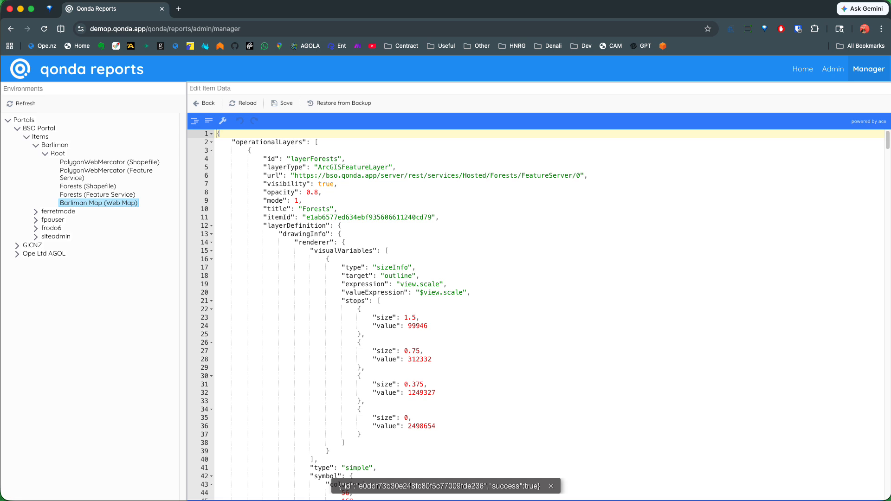
{"action": "double_click", "coordinate": [304, 159]}
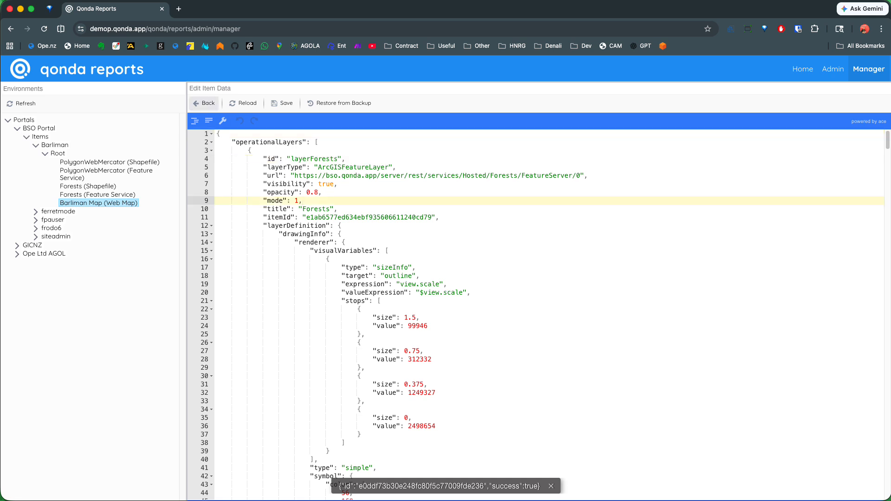
{"action": "left_click", "coordinate": [205, 103]}
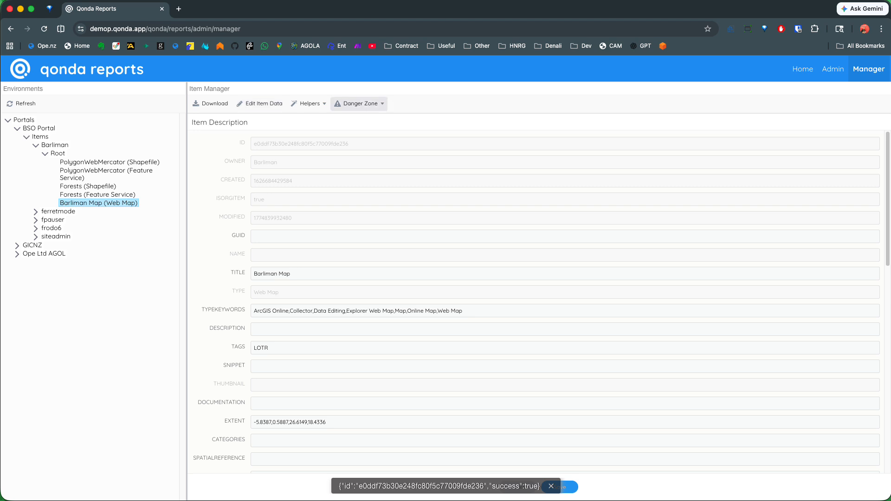
{"action": "left_click", "coordinate": [357, 103]}
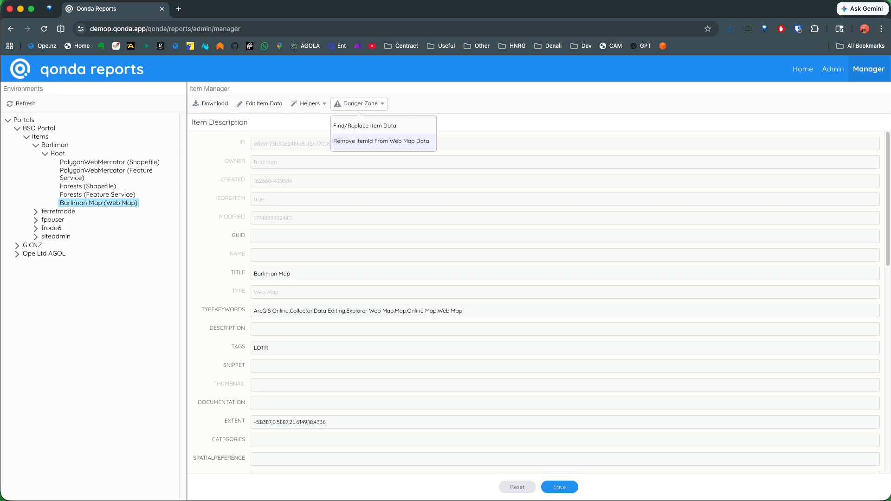
{"action": "key", "text": "Escape"}
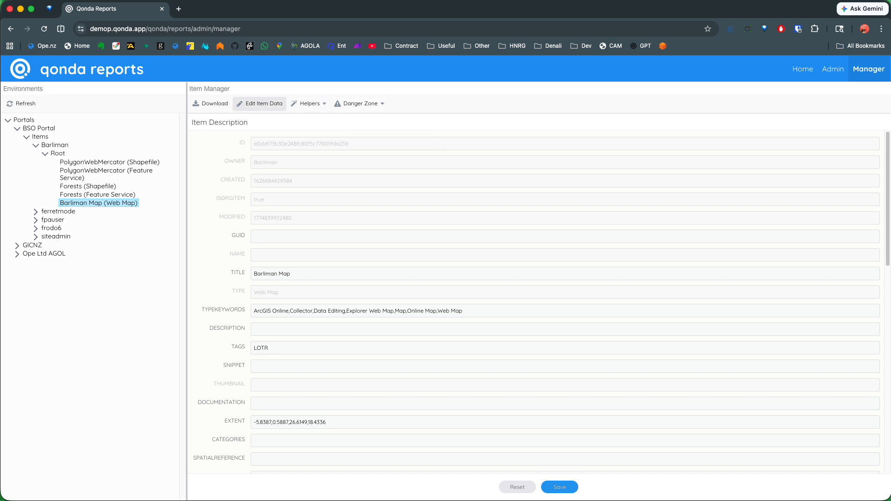
Reopen the item data, collapse the Forests layerDefinition and the Forests and Wetlands popupInfo blocks, and examine the Forests layer's itemId and url lines
{"action": "left_click", "coordinate": [260, 103]}
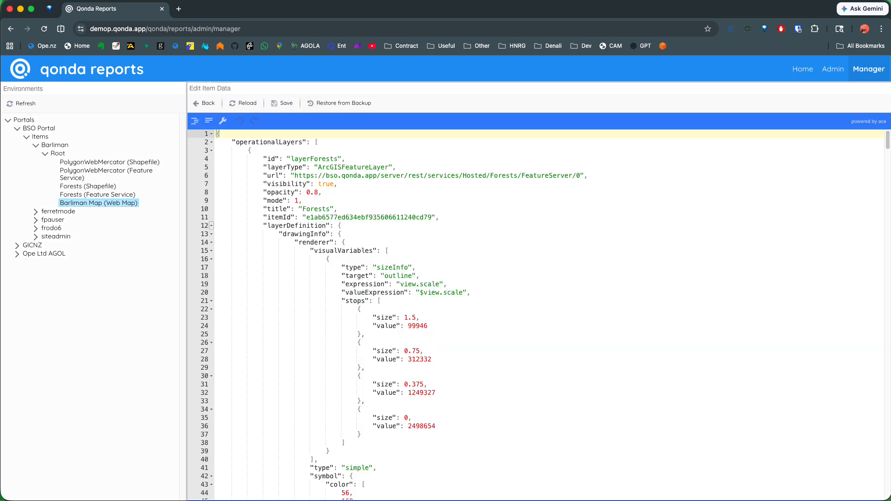
{"action": "left_click", "coordinate": [211, 225]}
{"action": "left_click", "coordinate": [212, 234]}
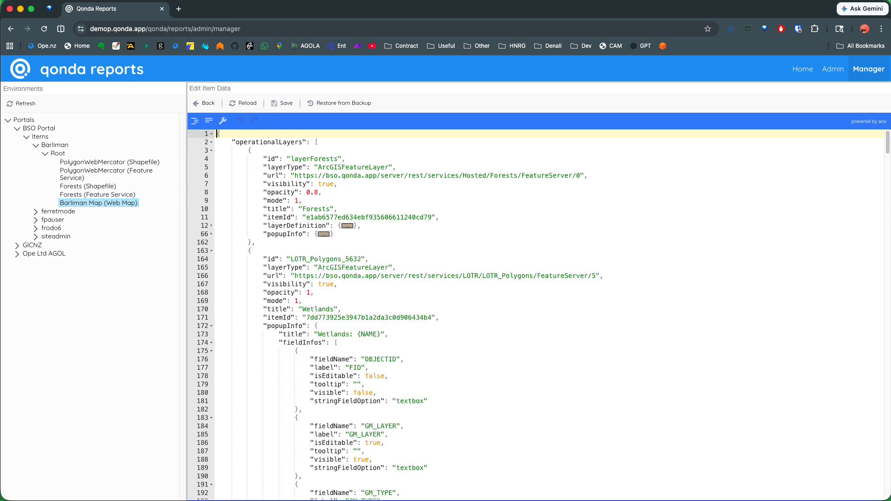
{"action": "left_click", "coordinate": [211, 325]}
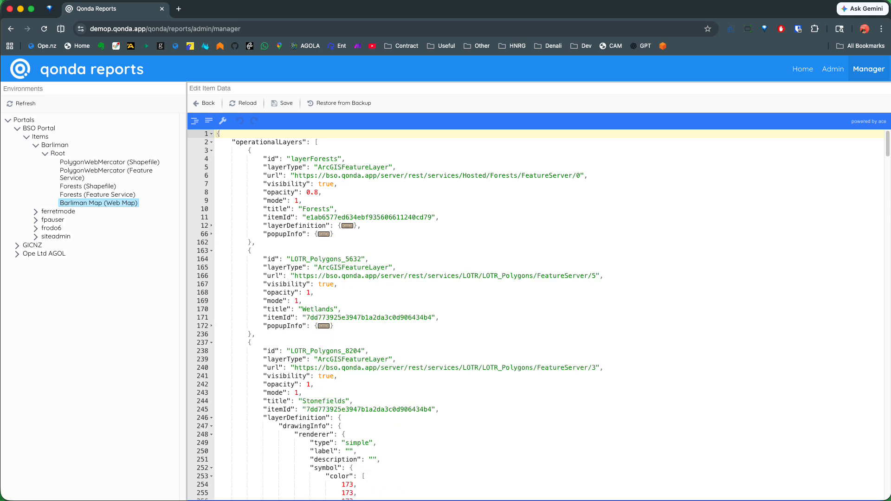
{"action": "left_click_drag", "start_coordinate": [264, 218], "coordinate": [440, 217]}
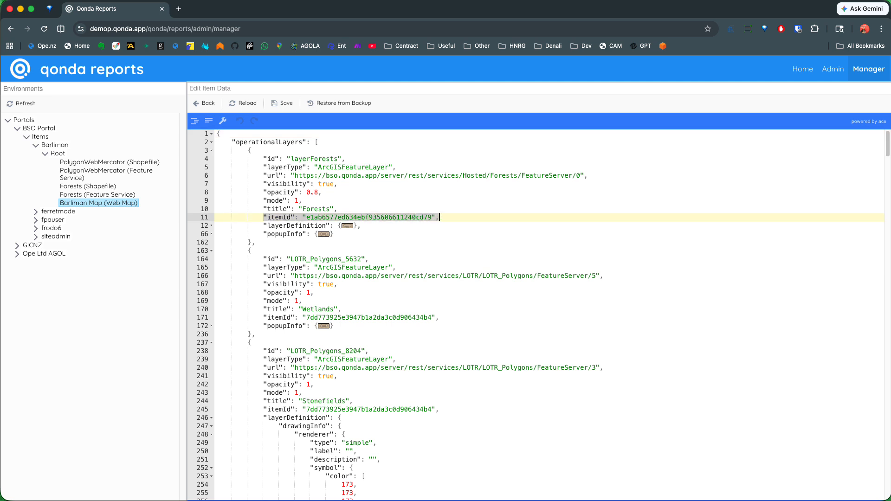
{"action": "left_click_drag", "start_coordinate": [263, 175], "coordinate": [589, 176]}
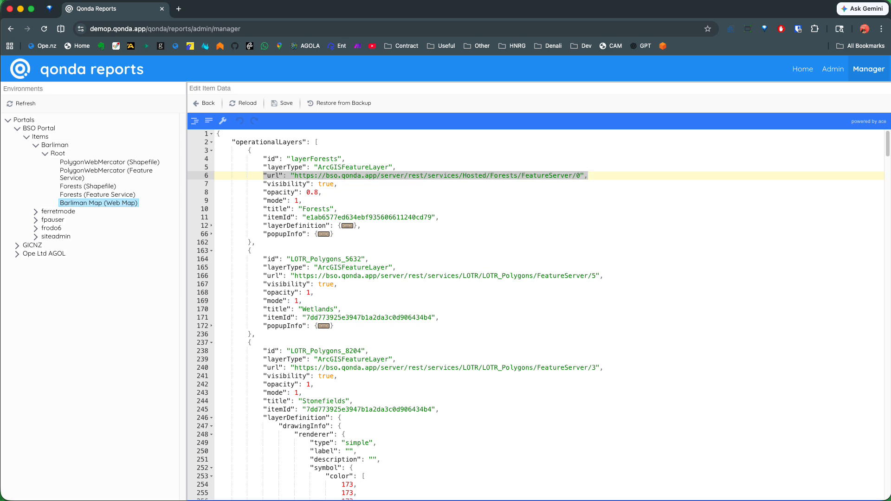
Remove the itemId references from all layers in the Barliman Map web map's data
{"action": "left_click_drag", "start_coordinate": [263, 217], "coordinate": [439, 217]}
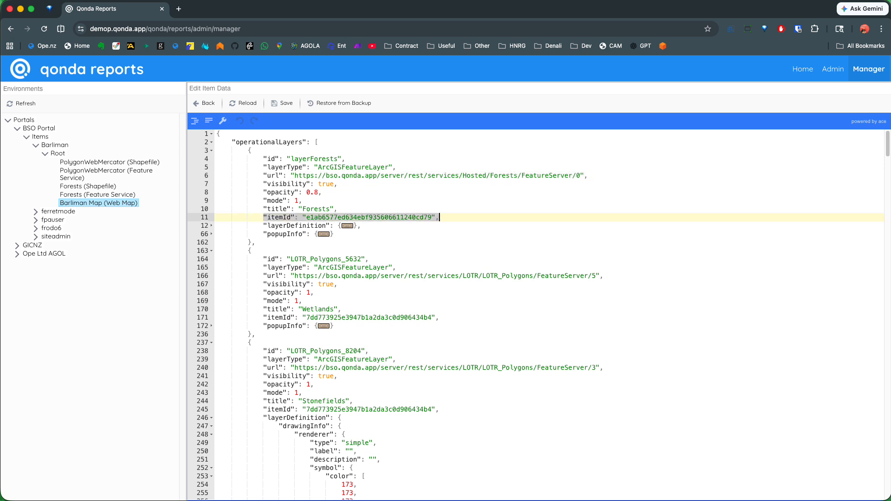
{"action": "left_click", "coordinate": [334, 233]}
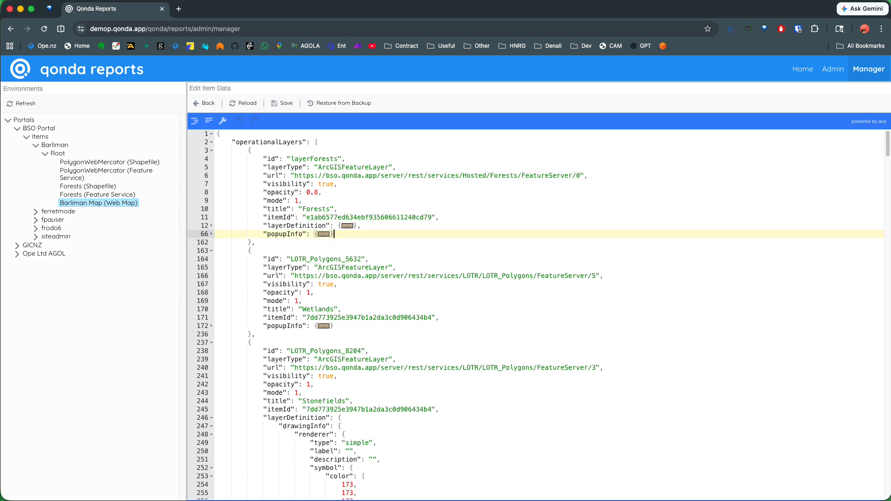
{"action": "left_click_drag", "start_coordinate": [267, 217], "coordinate": [439, 217]}
{"action": "scroll", "coordinate": [539, 315], "scroll_direction": "down", "scroll_amount": 8}
{"action": "scroll", "coordinate": [538, 316], "scroll_direction": "up", "scroll_amount": 8}
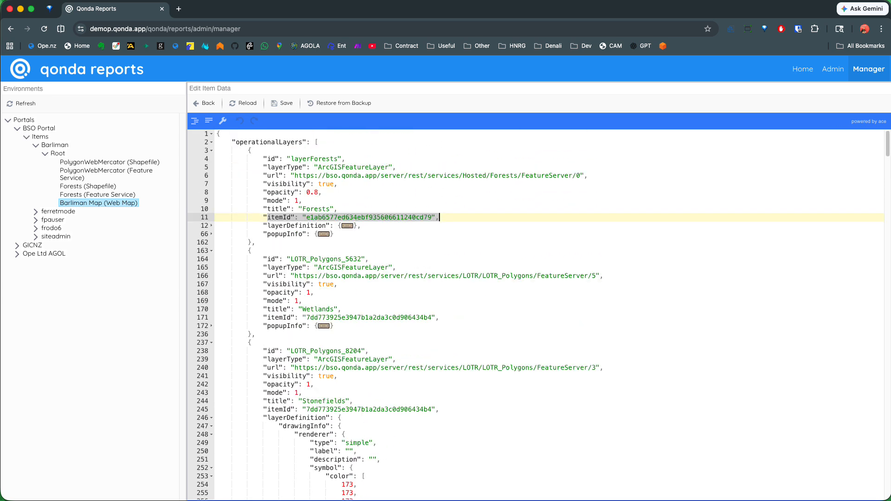
{"action": "left_click", "coordinate": [204, 104]}
{"action": "left_click", "coordinate": [360, 103]}
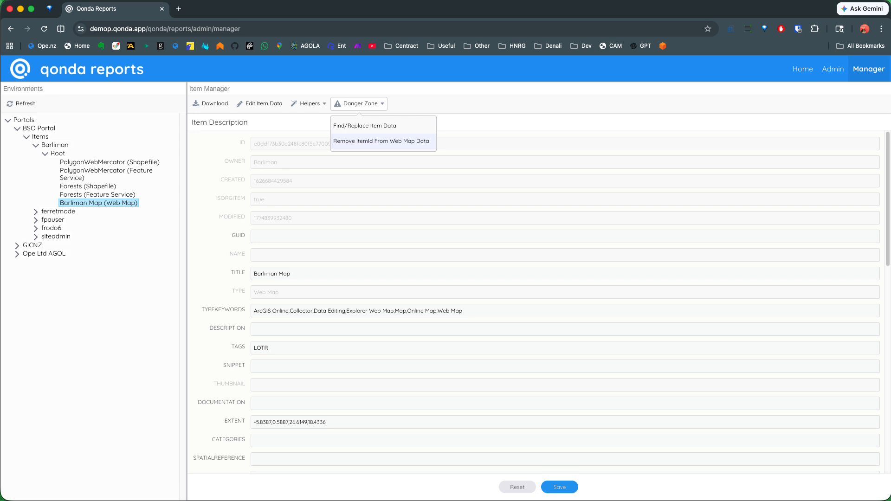
{"action": "left_click", "coordinate": [380, 141]}
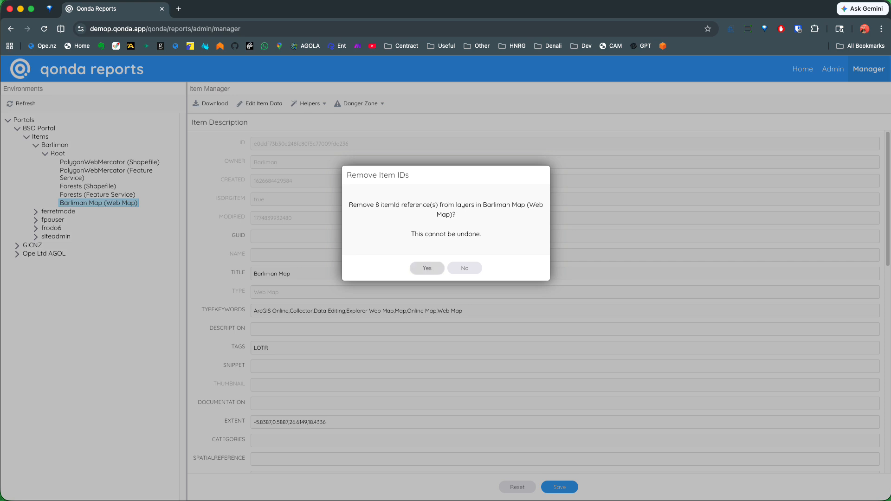
{"action": "left_click", "coordinate": [427, 269]}
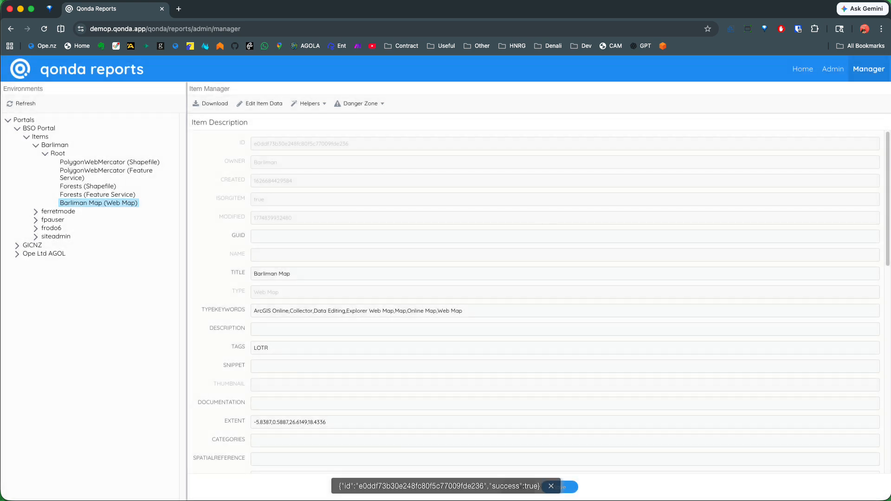
Reopen the item data and collapse the Forests layerDefinition and popupInfo and the Wetlands popupInfo to check the layers for itemId lines
{"action": "left_click", "coordinate": [261, 103]}
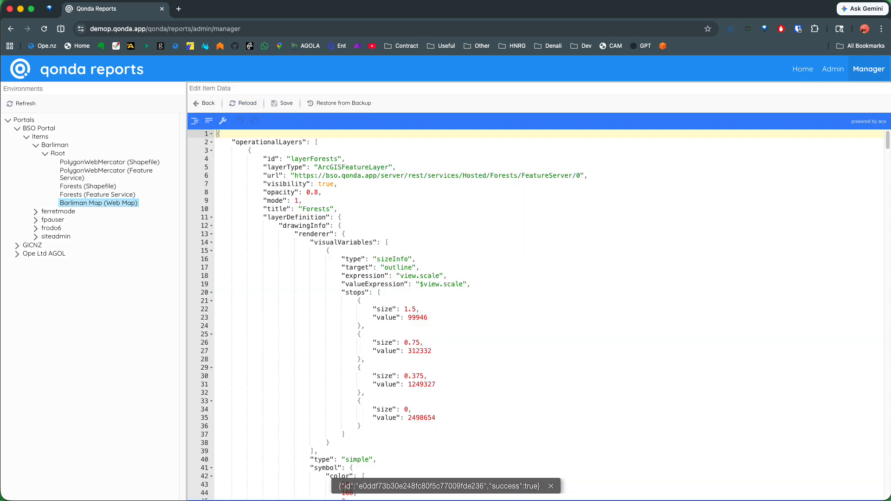
{"action": "left_click", "coordinate": [211, 217]}
{"action": "left_click", "coordinate": [212, 226]}
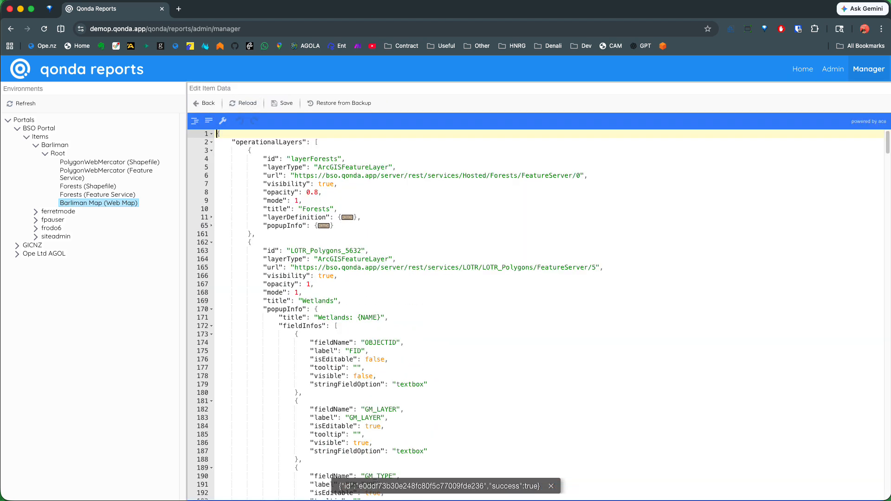
{"action": "left_click", "coordinate": [211, 309]}
{"action": "left_click", "coordinate": [334, 309]}
{"action": "left_click", "coordinate": [338, 184]}
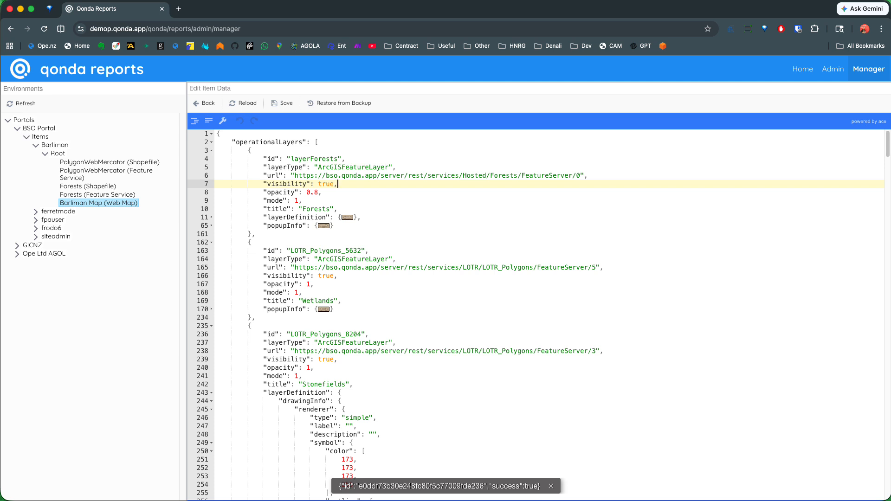
{"action": "left_click_drag", "start_coordinate": [295, 176], "coordinate": [377, 175]}
{"action": "right_click", "coordinate": [376, 175]}
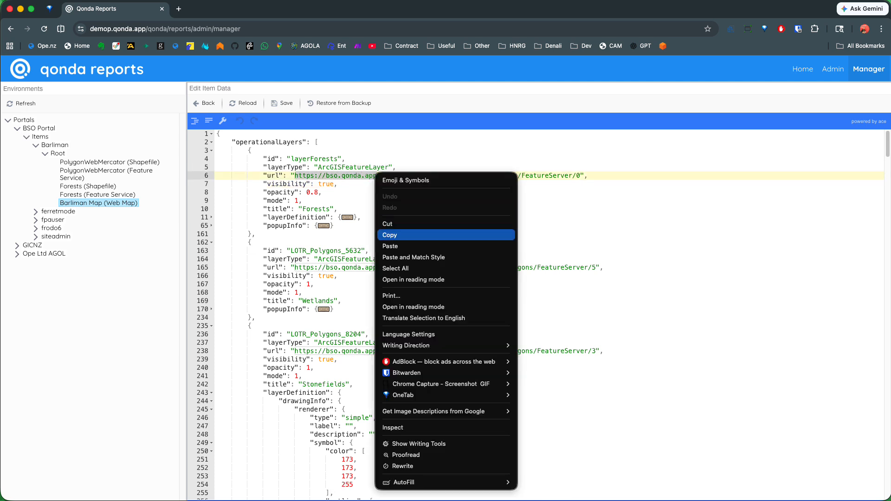
{"action": "left_click", "coordinate": [394, 234]}
{"action": "left_click", "coordinate": [302, 201]}
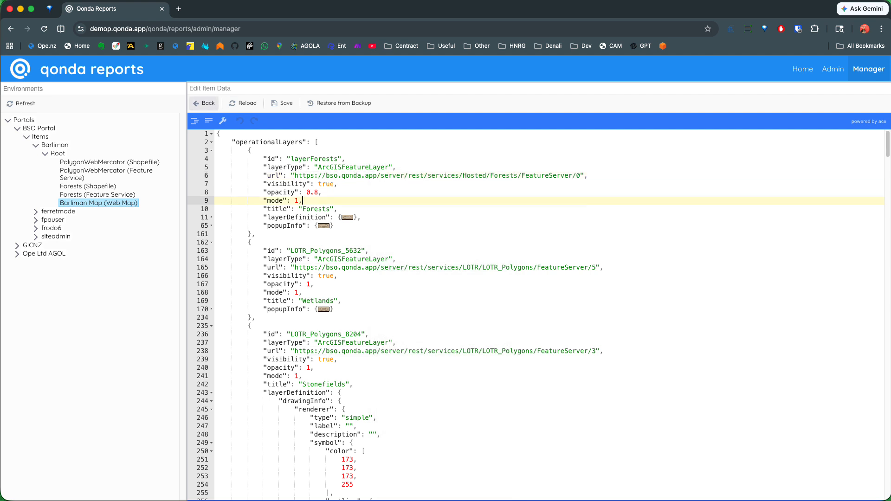
{"action": "left_click", "coordinate": [204, 103]}
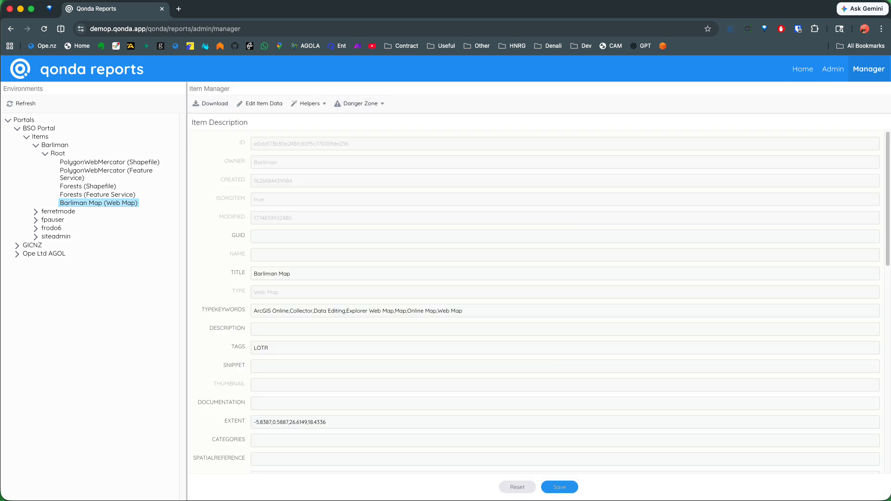
{"action": "left_click", "coordinate": [360, 103]}
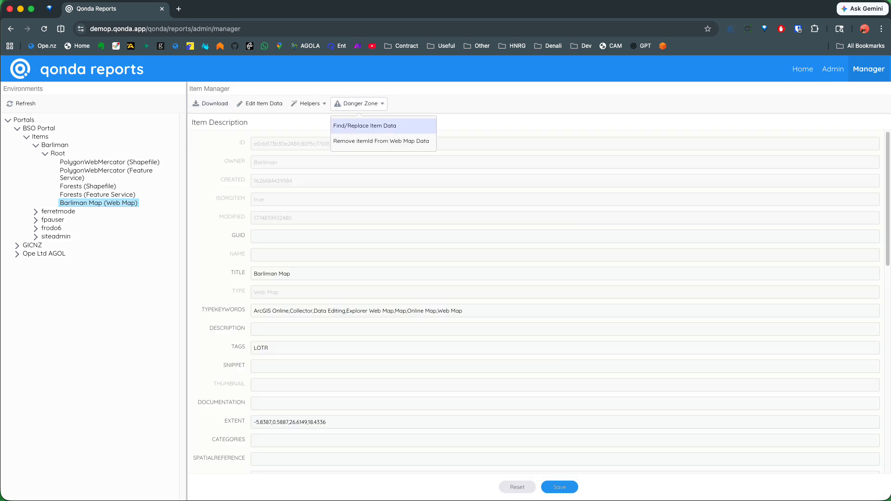
{"action": "left_click", "coordinate": [362, 126]}
{"action": "key", "text": "super+v"}
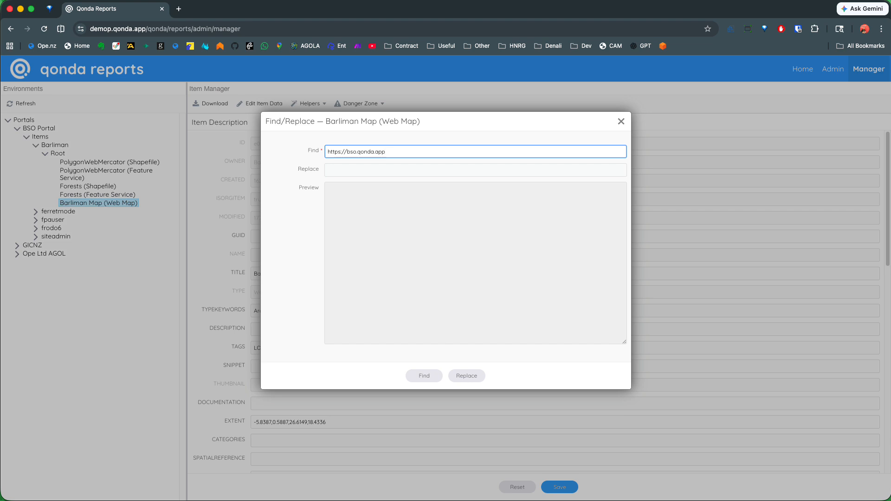
{"action": "left_click", "coordinate": [424, 376]}
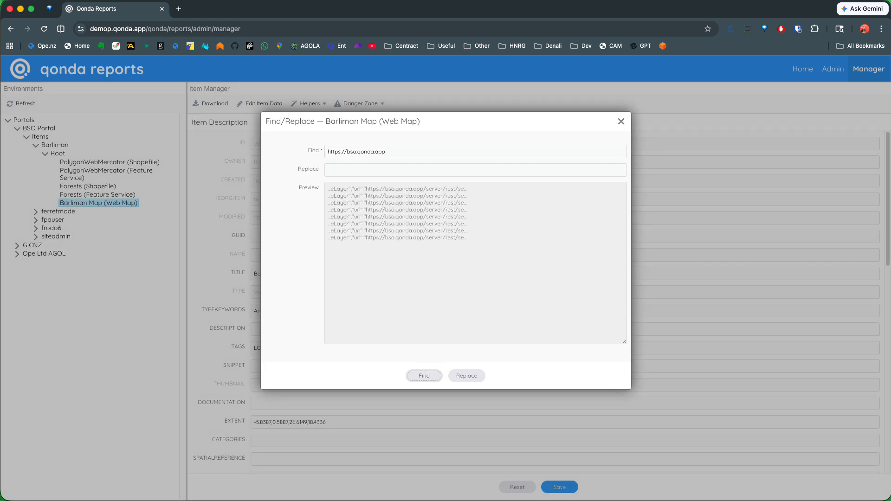
{"action": "left_click_drag", "start_coordinate": [468, 239], "coordinate": [327, 187]}
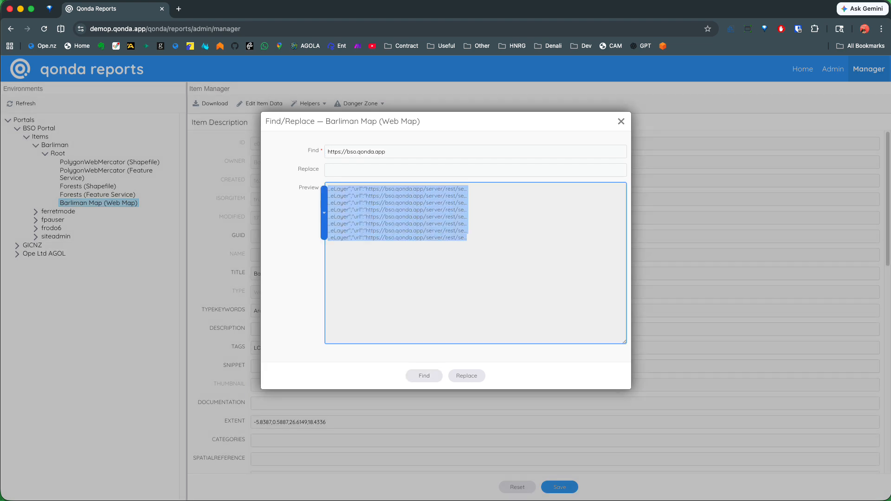
{"action": "left_click", "coordinate": [385, 151]}
{"action": "left_click", "coordinate": [386, 170]}
{"action": "key", "text": "super+v"}
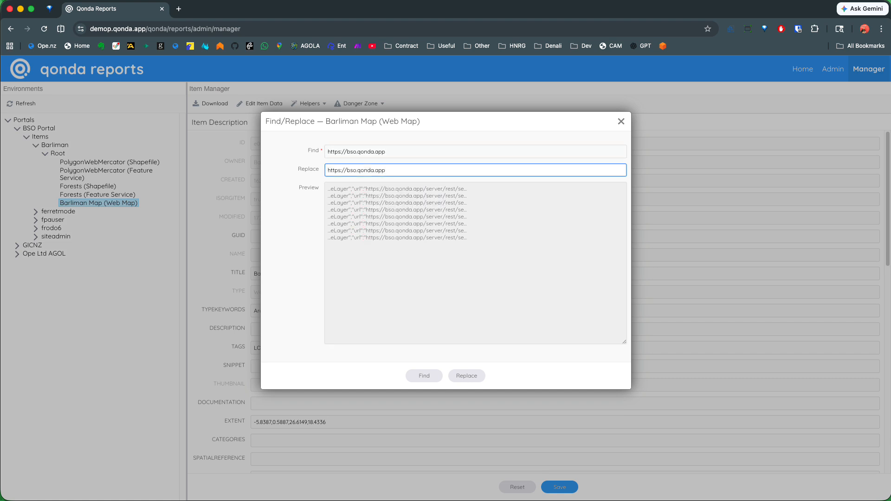
{"action": "type", "text": "net"}
{"action": "left_click", "coordinate": [466, 375]}
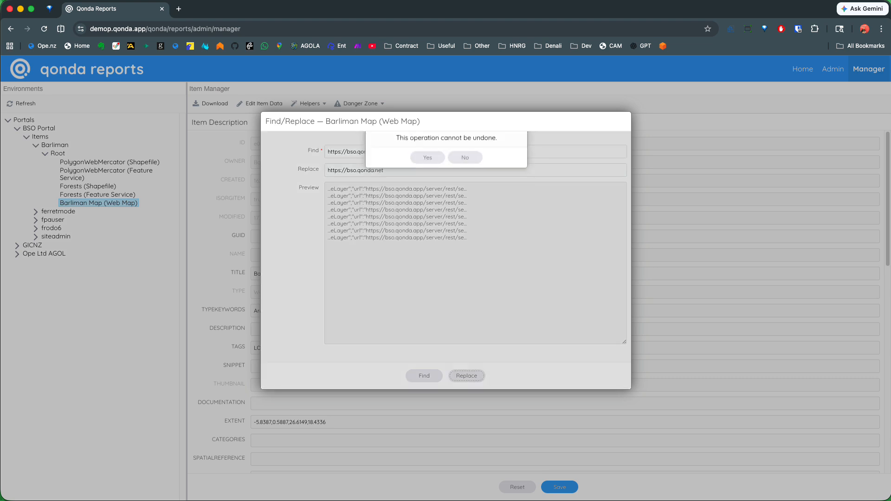
{"action": "left_click", "coordinate": [428, 199]}
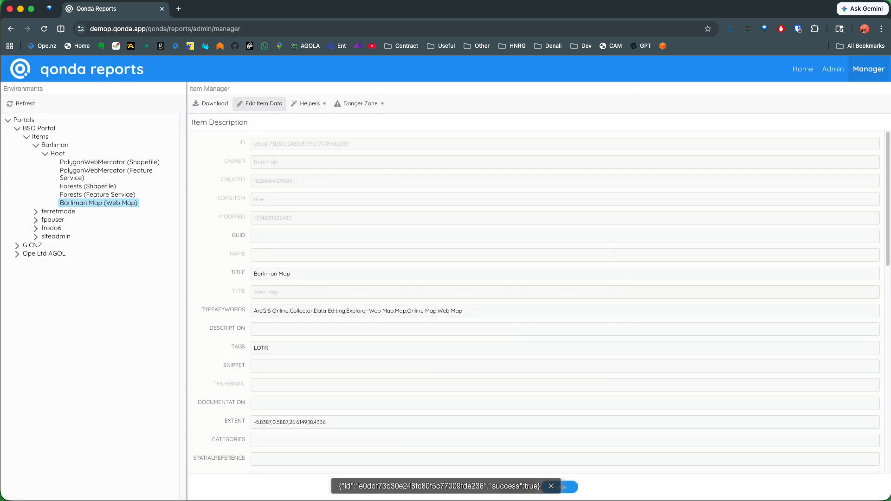
Reopen the item data, collapse the Forests and Wetlands detail blocks, and examine the domain in the layers' url lines
{"action": "left_click", "coordinate": [260, 103]}
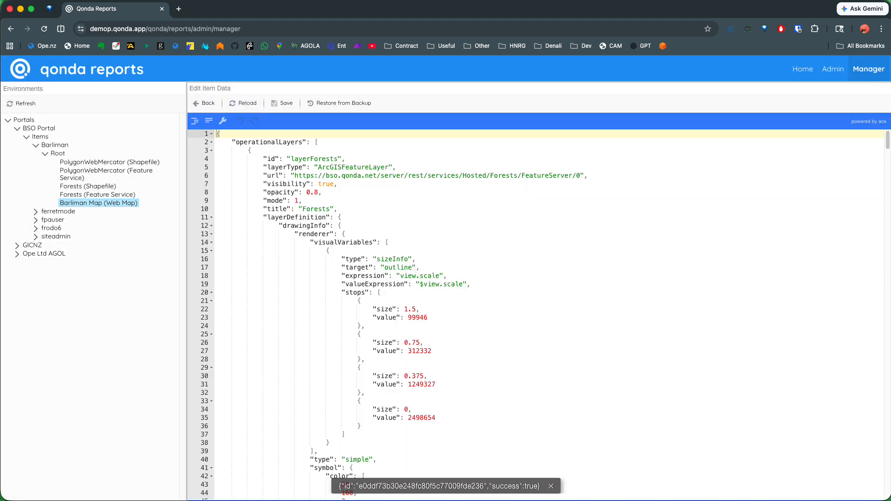
{"action": "left_click", "coordinate": [211, 218]}
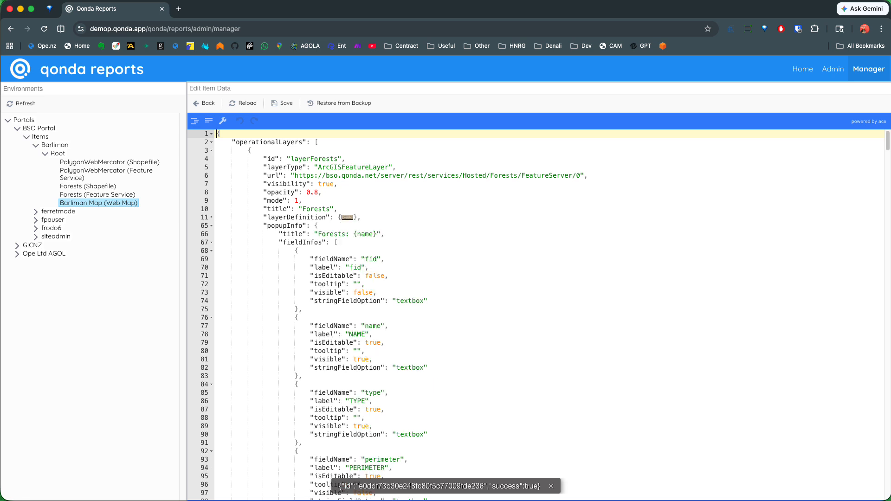
{"action": "left_click", "coordinate": [211, 225]}
{"action": "left_click", "coordinate": [255, 233]}
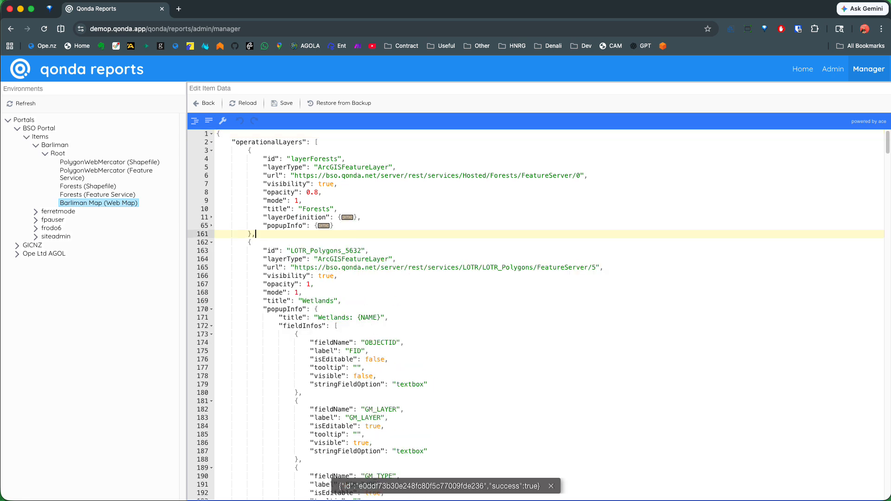
{"action": "left_click", "coordinate": [337, 276]}
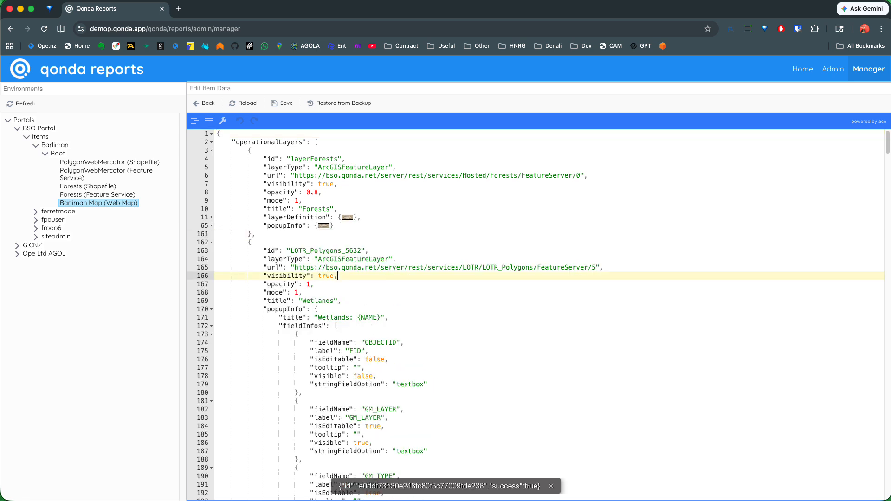
{"action": "left_click_drag", "start_coordinate": [298, 267], "coordinate": [592, 267]}
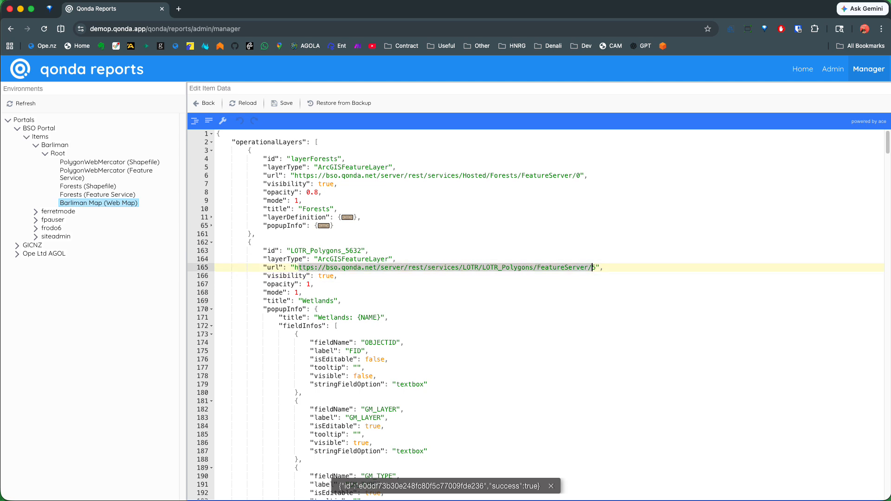
{"action": "key", "text": "shift+Right"}
{"action": "left_click", "coordinate": [302, 292]}
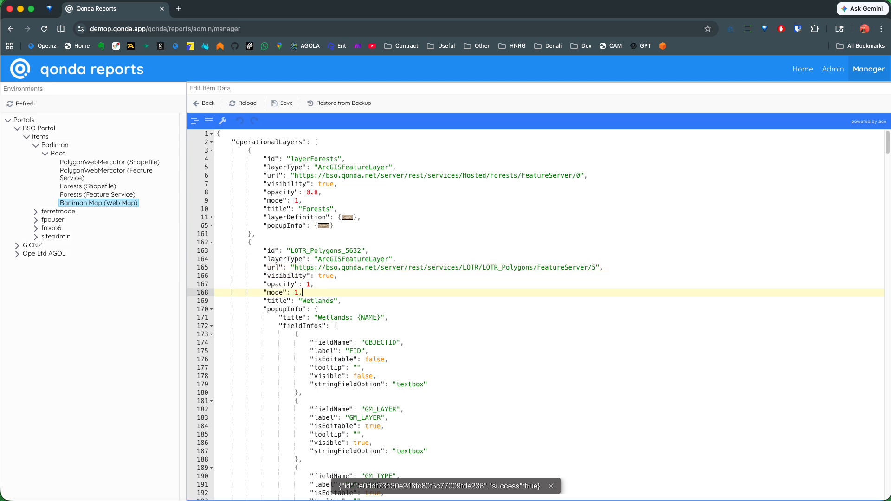
{"action": "left_click", "coordinate": [212, 309]}
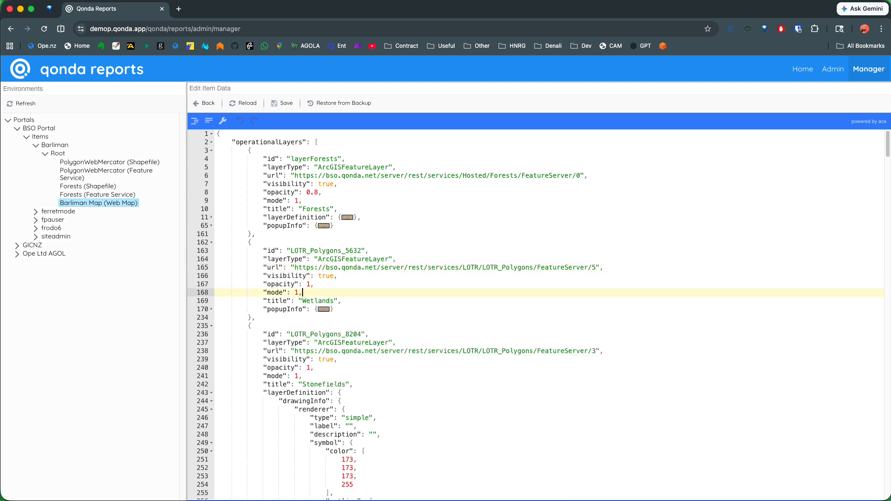
{"action": "left_click", "coordinate": [256, 234]}
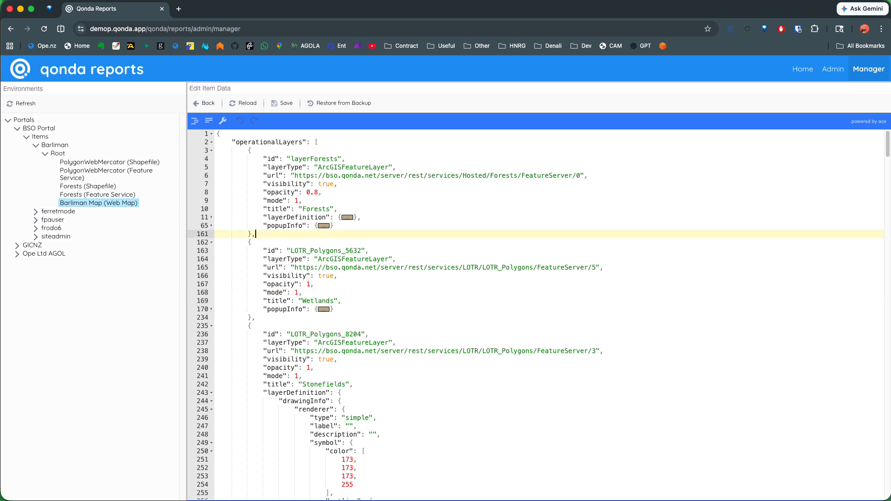
{"action": "left_click", "coordinate": [323, 192]}
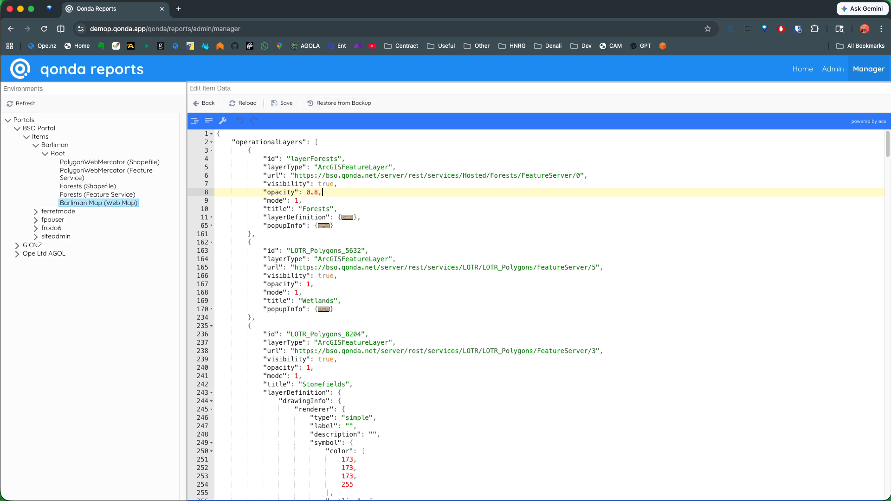
{"action": "left_click_drag", "start_coordinate": [326, 176], "coordinate": [377, 175]}
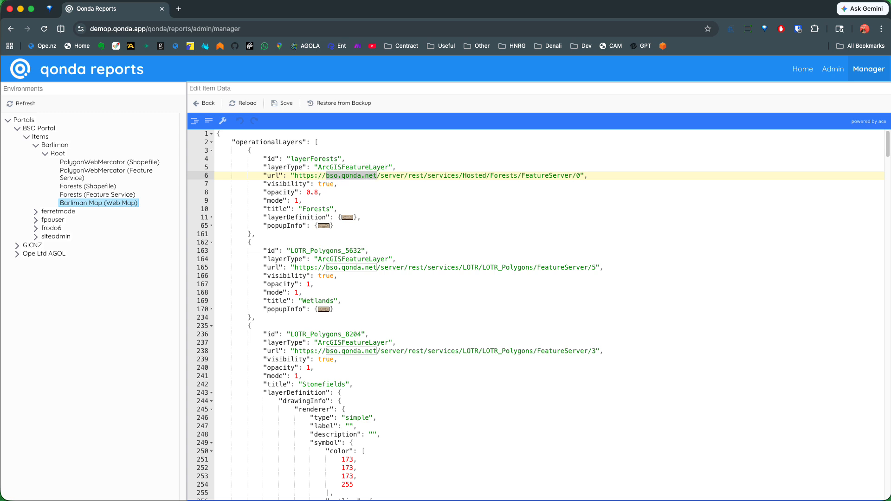
{"action": "left_click", "coordinate": [323, 193]}
Load the web map's item data from the report.previous.MON.bak backup database into the editor
{"action": "left_click", "coordinate": [339, 103]}
{"action": "left_click", "coordinate": [474, 209]}
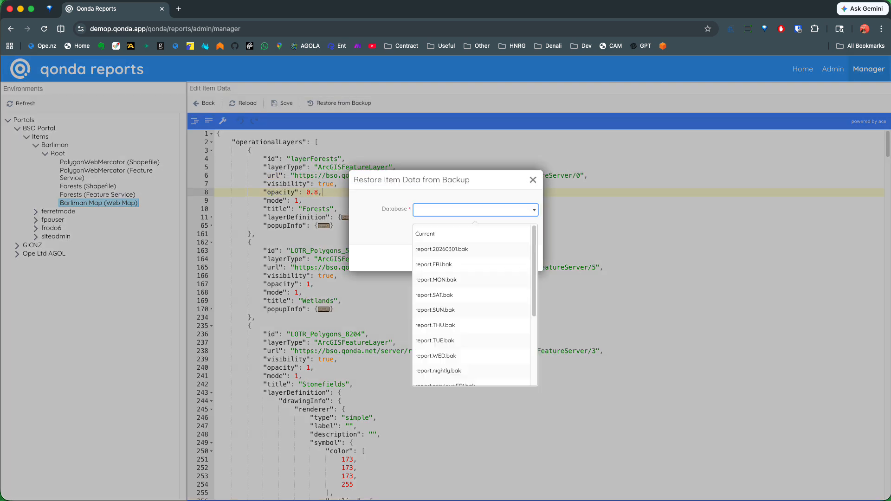
{"action": "scroll", "coordinate": [472, 305], "scroll_direction": "down", "scroll_amount": 5}
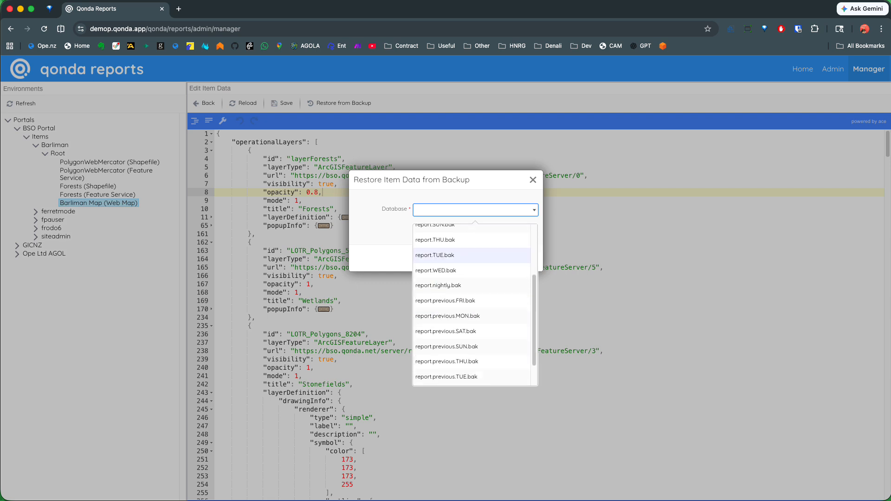
{"action": "scroll", "coordinate": [472, 304], "scroll_direction": "up", "scroll_amount": 5}
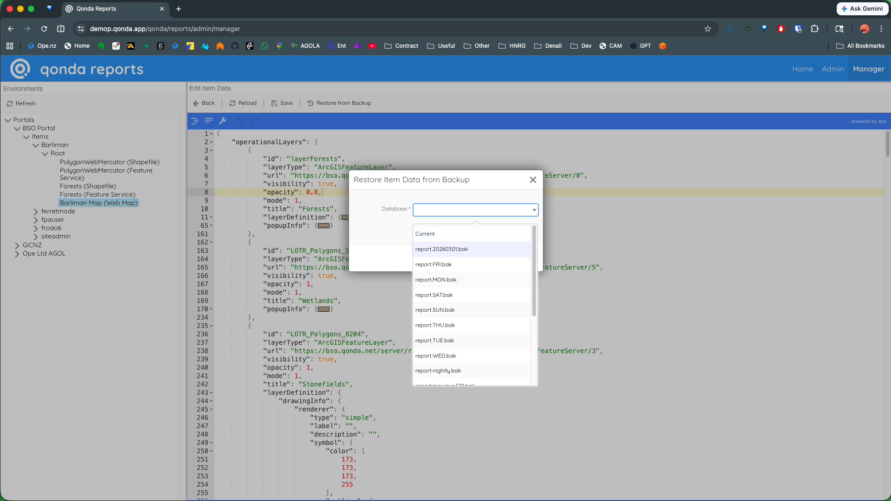
{"action": "scroll", "coordinate": [472, 305], "scroll_direction": "down", "scroll_amount": 4}
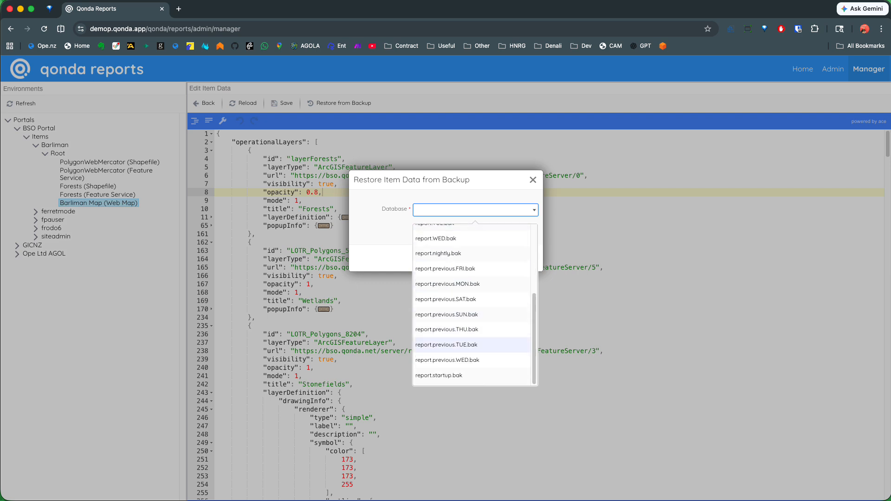
{"action": "scroll", "coordinate": [472, 305], "scroll_direction": "up", "scroll_amount": 4}
{"action": "scroll", "coordinate": [472, 305], "scroll_direction": "down", "scroll_amount": 4}
{"action": "left_click", "coordinate": [447, 283]}
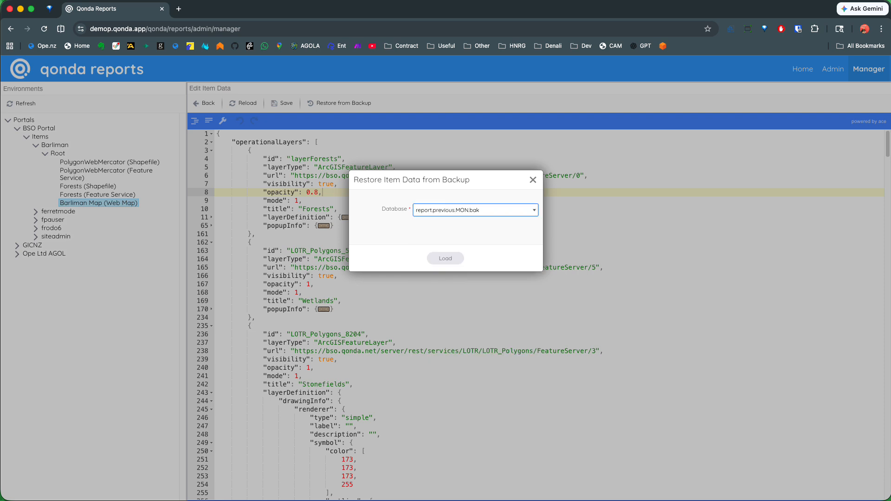
{"action": "left_click", "coordinate": [445, 258]}
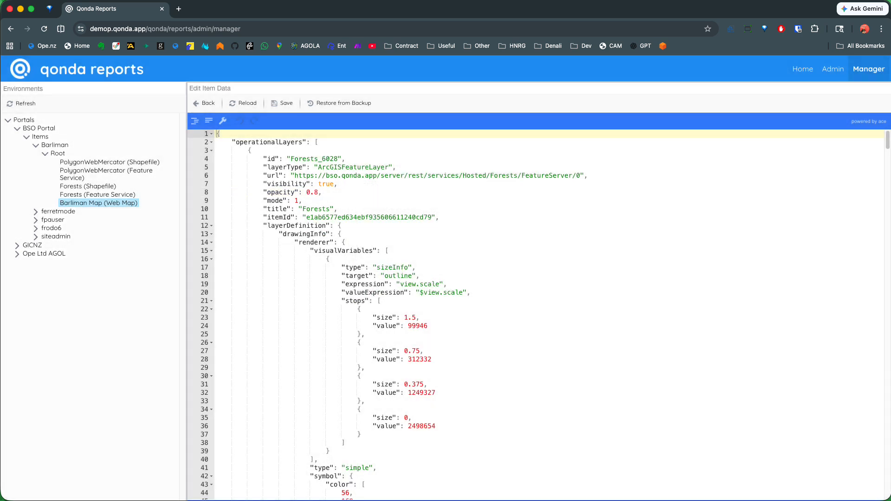
Examine the Forests layer's url domain, id and itemId in the item data loaded from the backup
{"action": "left_click_drag", "start_coordinate": [217, 134], "coordinate": [389, 251]}
{"action": "left_click", "coordinate": [389, 250]}
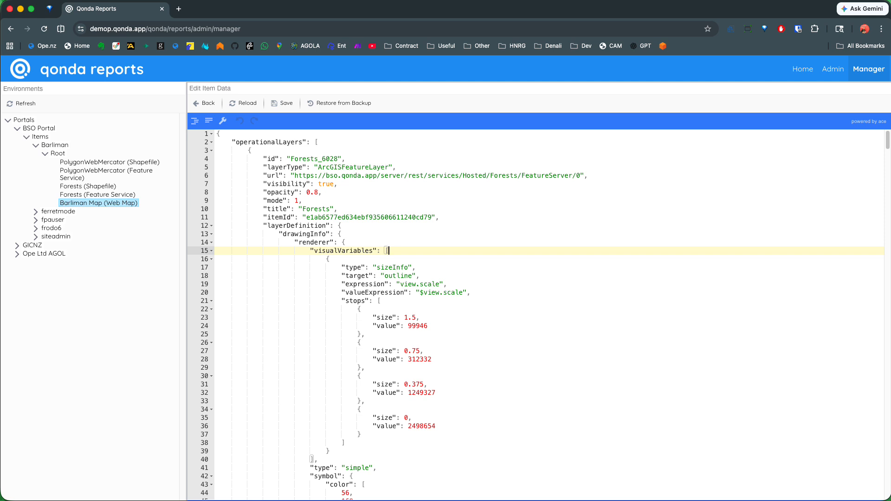
{"action": "left_click_drag", "start_coordinate": [326, 175], "coordinate": [378, 176]}
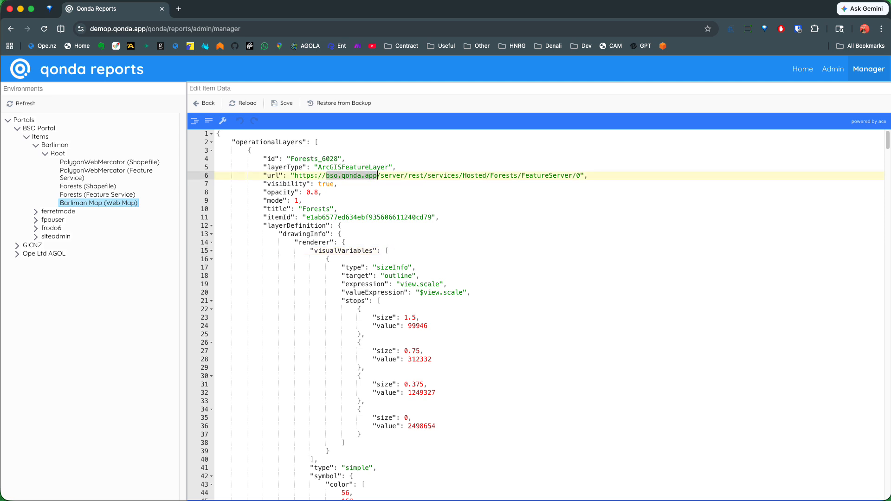
{"action": "double_click", "coordinate": [307, 159]}
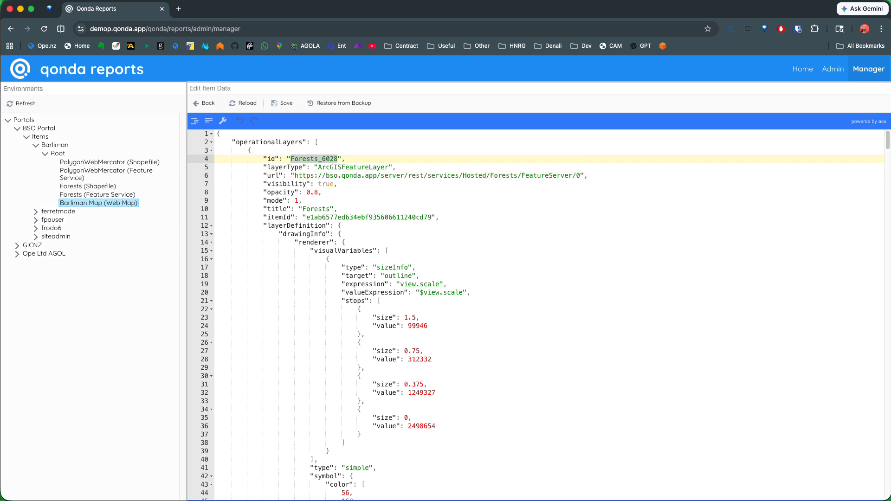
{"action": "double_click", "coordinate": [307, 217]}
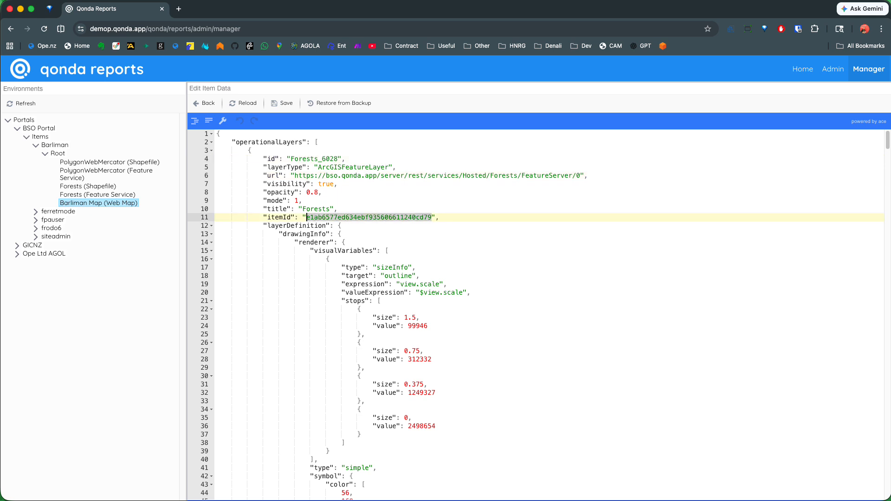
{"action": "left_click", "coordinate": [341, 234]}
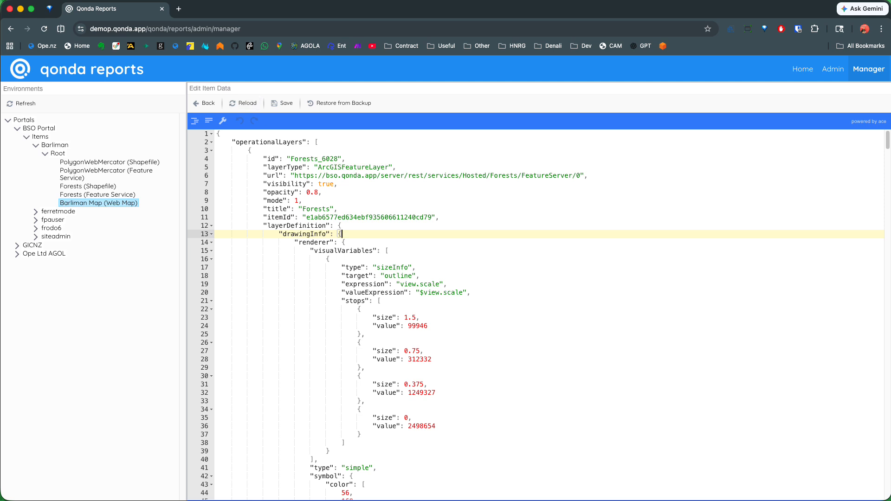
Reload the web map's current item data, and load the report.FRI.bak backup version into the editor
{"action": "left_click", "coordinate": [242, 103]}
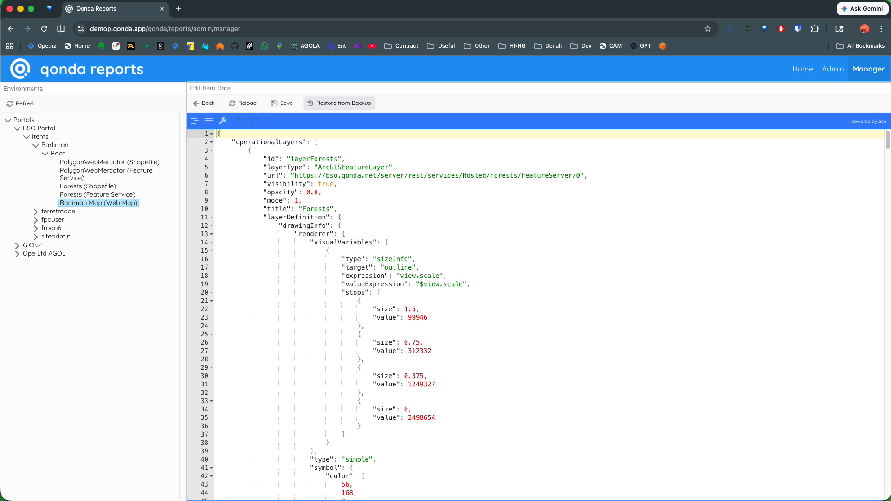
{"action": "left_click", "coordinate": [339, 103]}
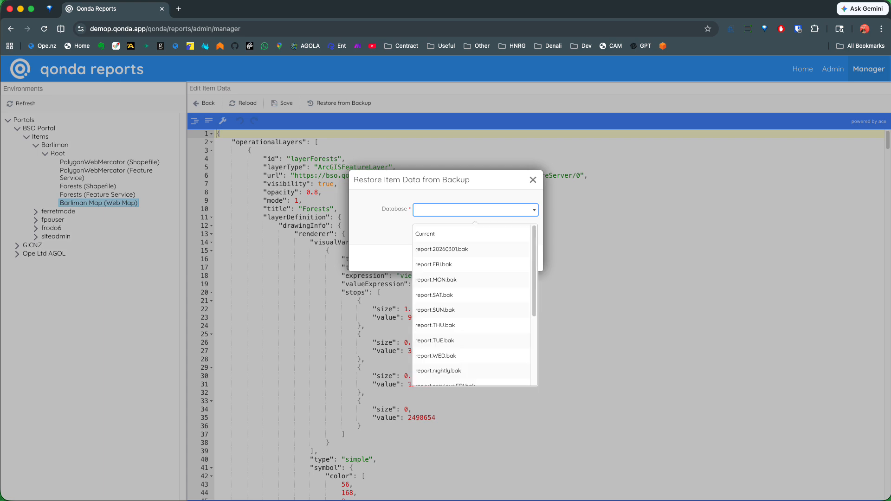
{"action": "left_click", "coordinate": [434, 264]}
{"action": "left_click", "coordinate": [445, 258]}
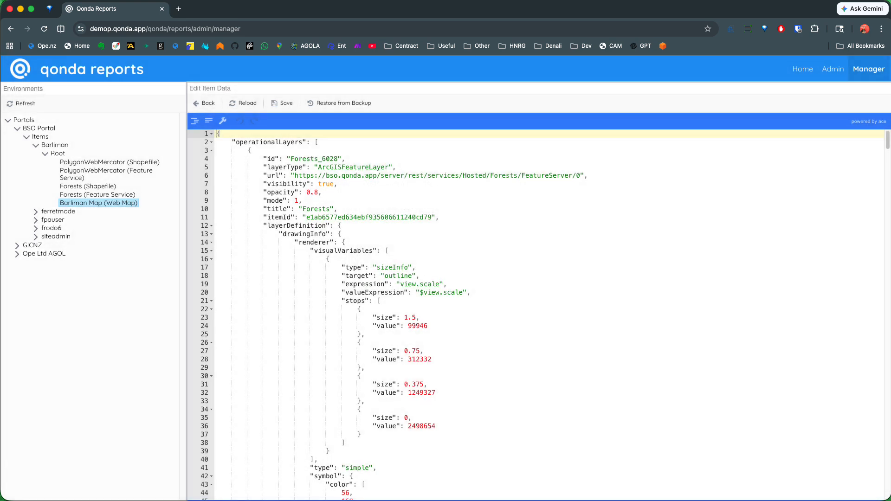
Save the restored item data to the Barliman Map web map, and reload it to check the Forests layer's entries
{"action": "left_click", "coordinate": [282, 103]}
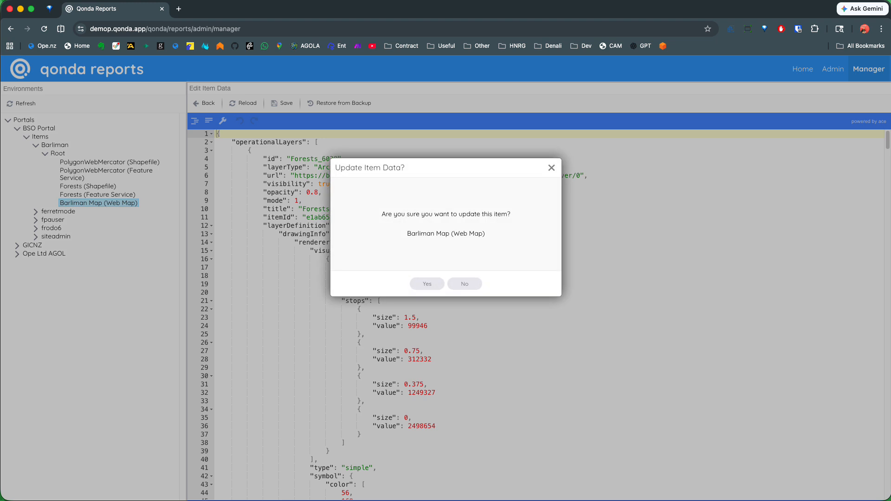
{"action": "left_click", "coordinate": [427, 284]}
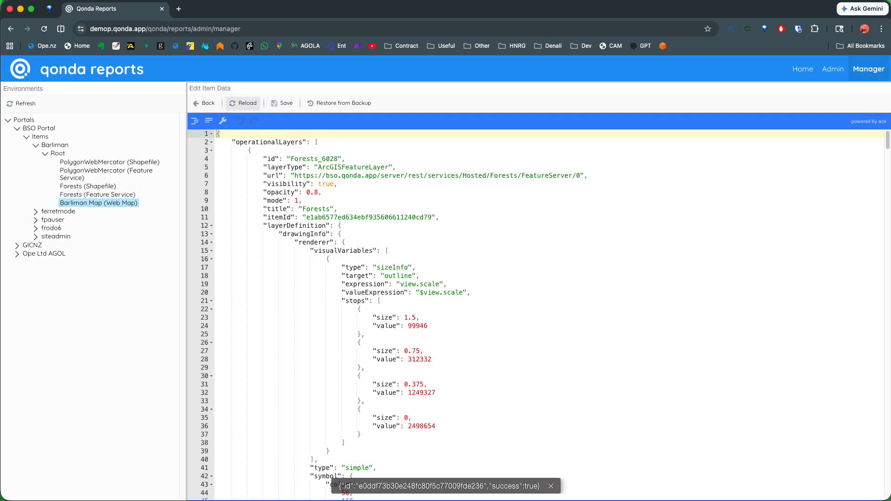
{"action": "left_click", "coordinate": [243, 103]}
{"action": "left_click", "coordinate": [243, 103]}
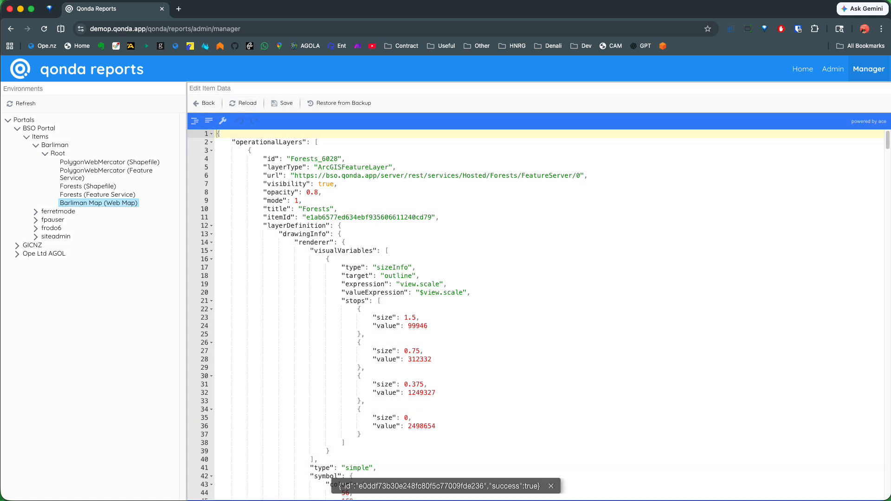
{"action": "left_click_drag", "start_coordinate": [261, 159], "coordinate": [341, 226]}
{"action": "left_click", "coordinate": [329, 259]}
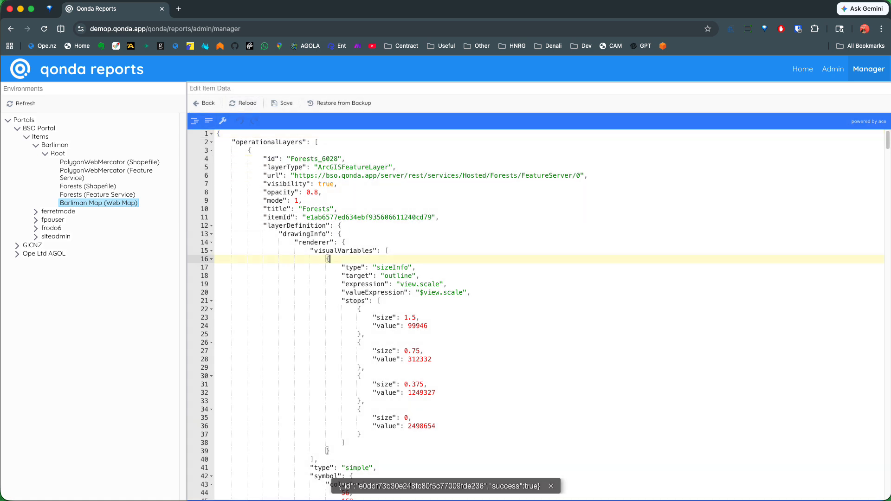
Leave the item data editor and remove all itemId references from the Barliman Map's web map data
{"action": "left_click", "coordinate": [204, 103]}
{"action": "left_click", "coordinate": [359, 103]}
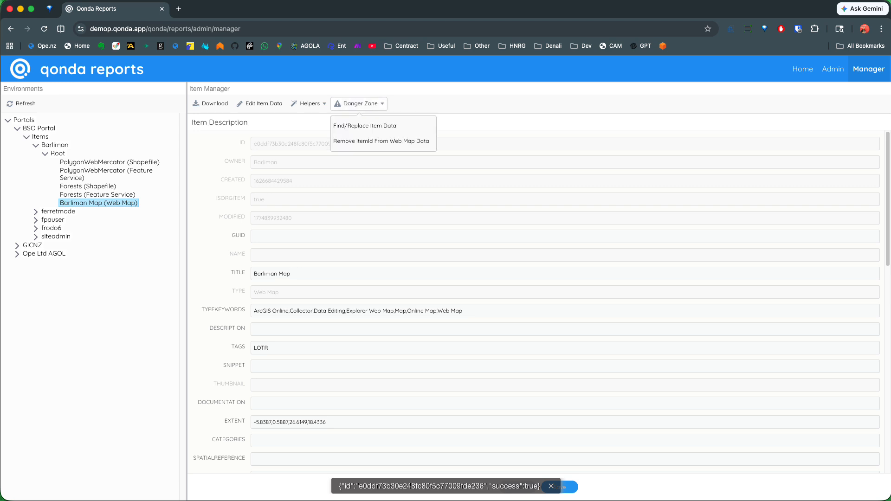
{"action": "left_click", "coordinate": [380, 141]}
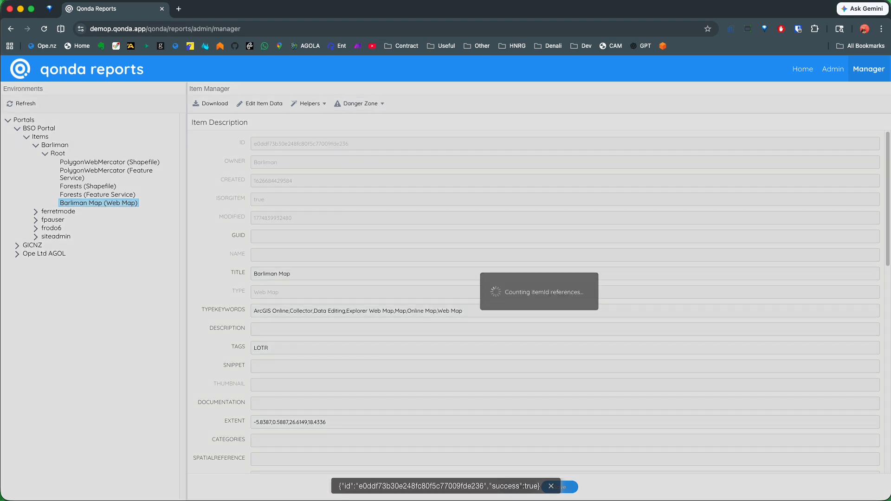
{"action": "left_click", "coordinate": [427, 268]}
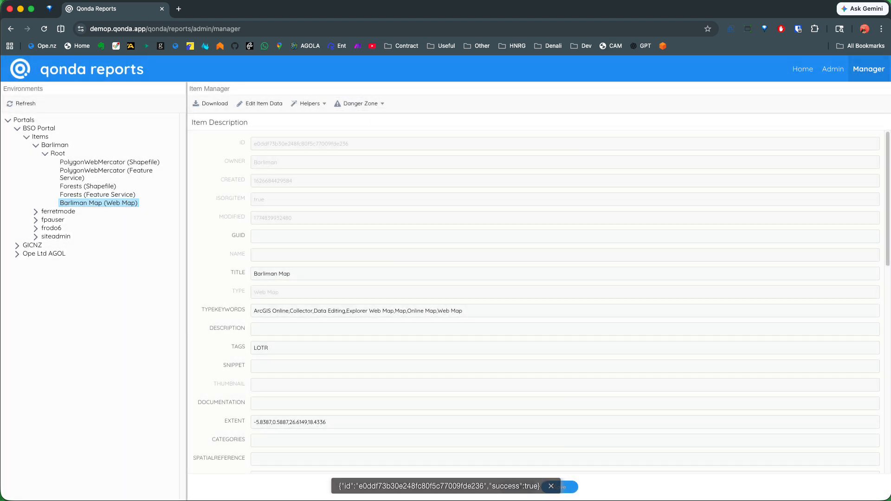
Reopen the item data, collapse the Forests and Wetlands detail blocks, and check the layer entries for itemId lines
{"action": "left_click", "coordinate": [260, 103]}
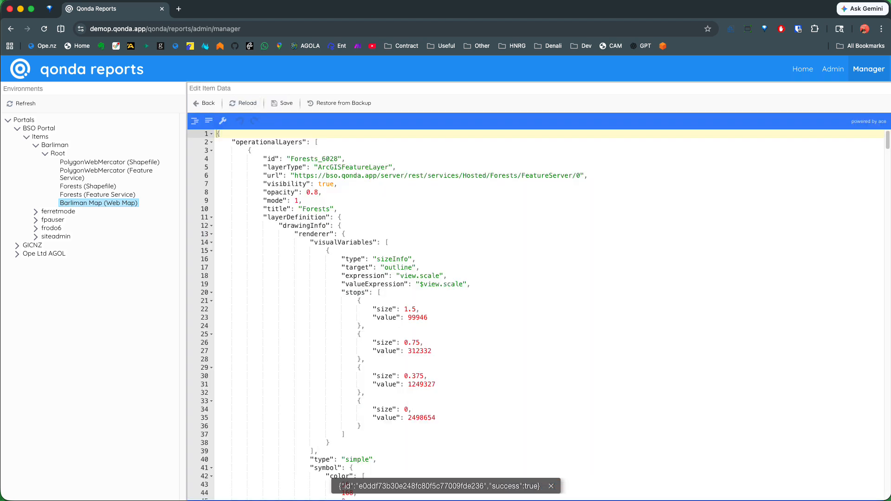
{"action": "left_click_drag", "start_coordinate": [263, 158], "coordinate": [342, 226]}
{"action": "left_click", "coordinate": [389, 242]}
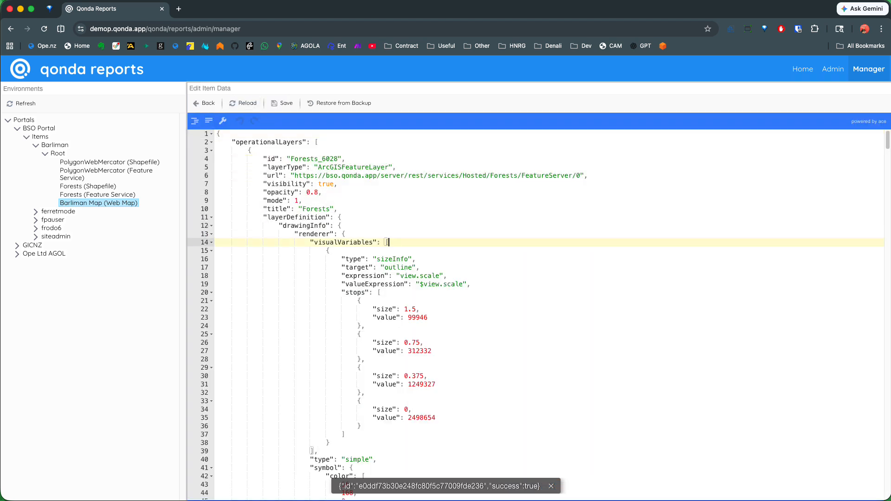
{"action": "left_click", "coordinate": [212, 217]}
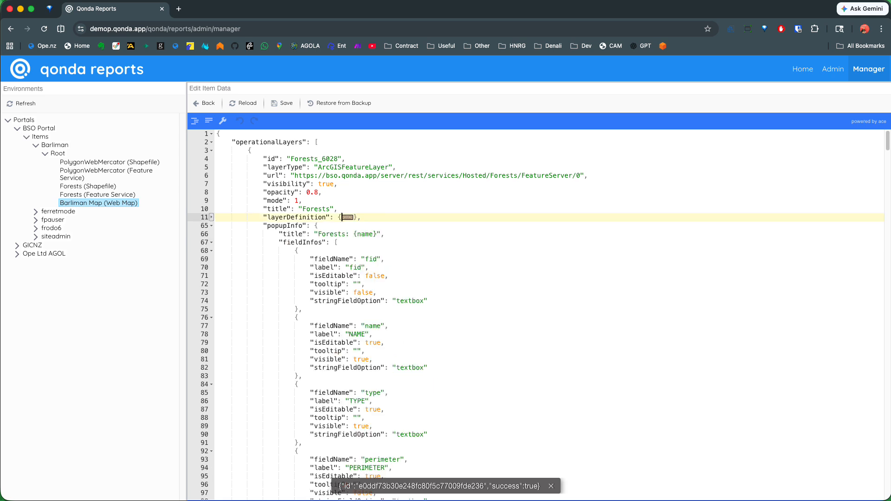
{"action": "left_click", "coordinate": [212, 226]}
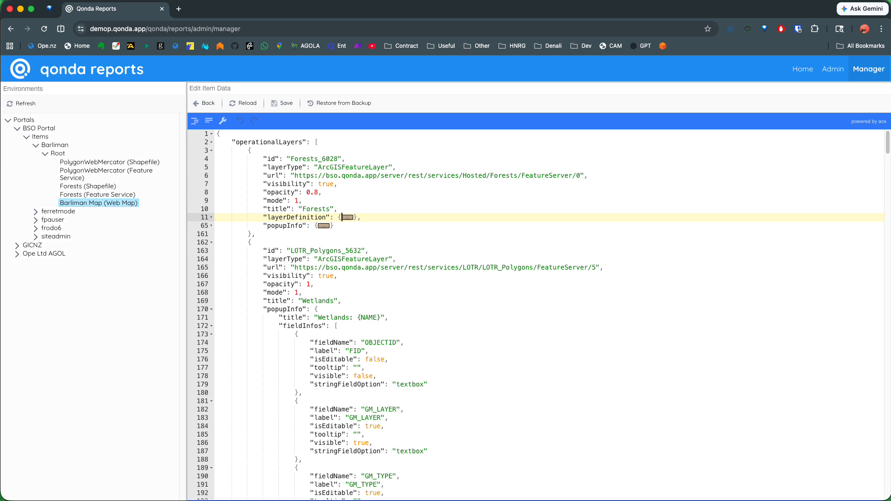
{"action": "left_click", "coordinate": [211, 309]}
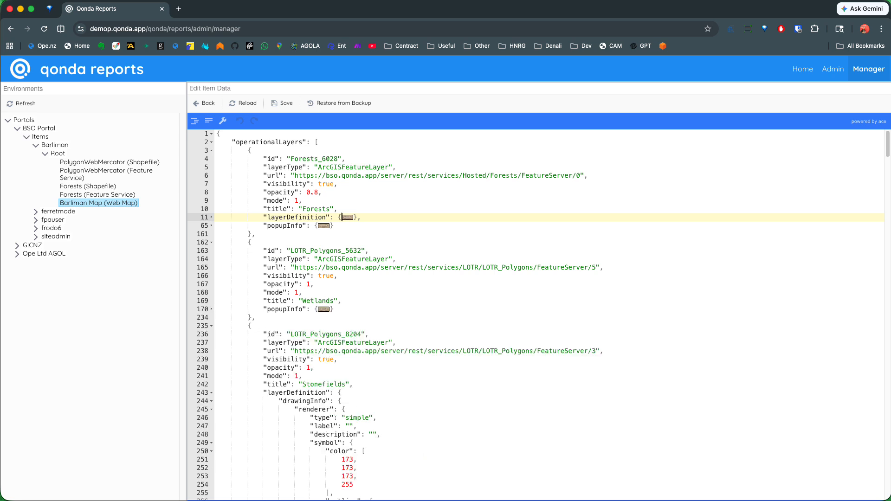
{"action": "left_click", "coordinate": [342, 300]}
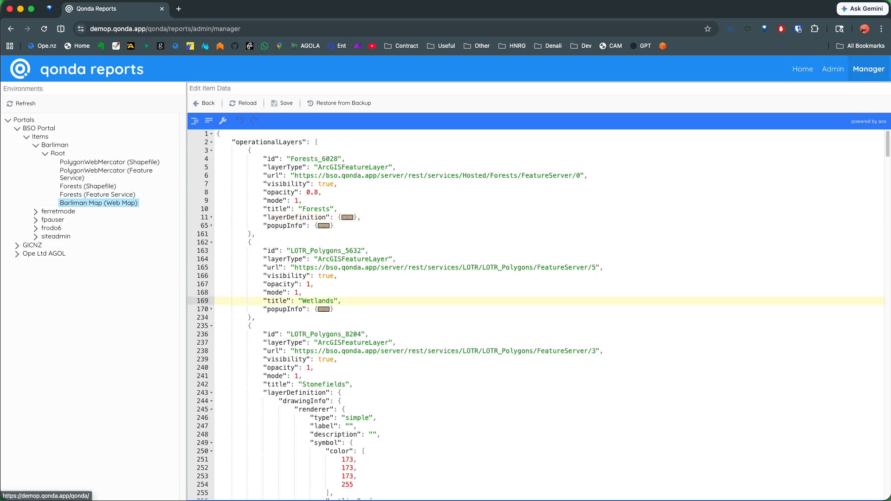
Return to the reports home page with the overview of all environments
{"action": "left_click", "coordinate": [802, 69]}
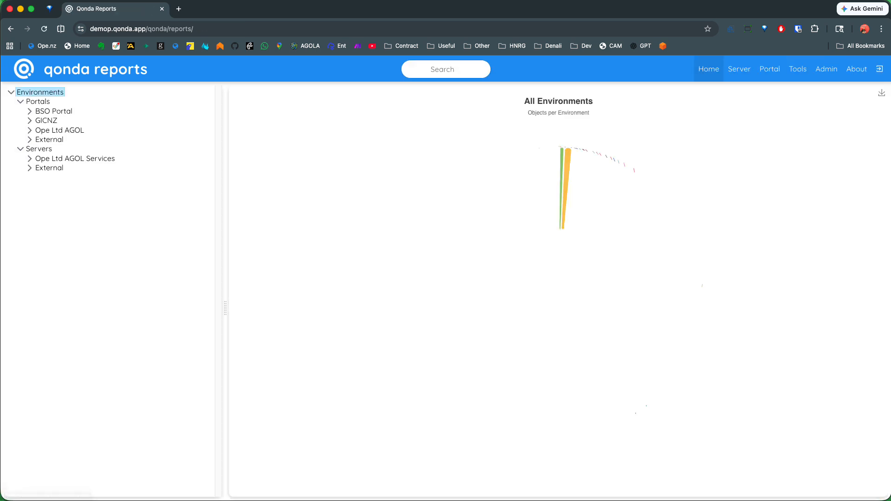